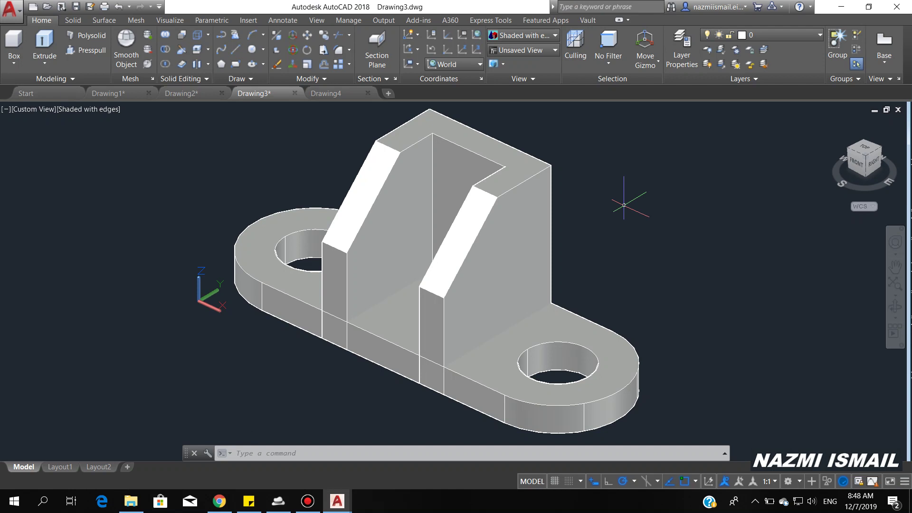
Step: Switch from the shaded bracket model to the empty Drawing4 file
{"action": "left_click", "coordinate": [326, 94]}
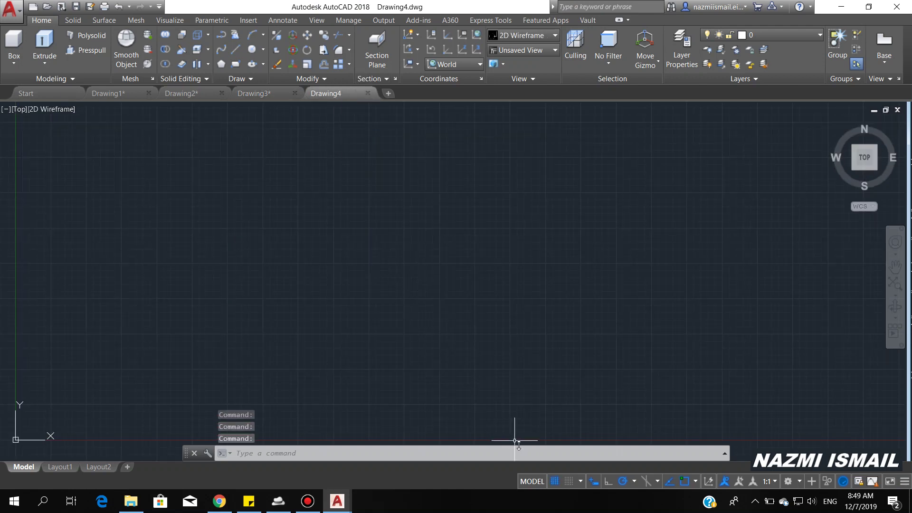
Step: Turn off the background grid and cancel the stray line command
{"action": "left_click", "coordinate": [555, 482]}
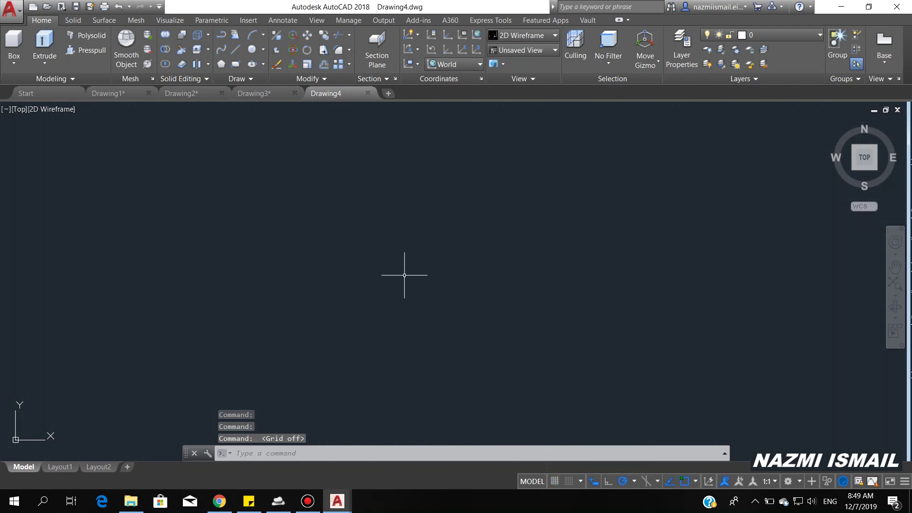
{"action": "type", "text": "L"}
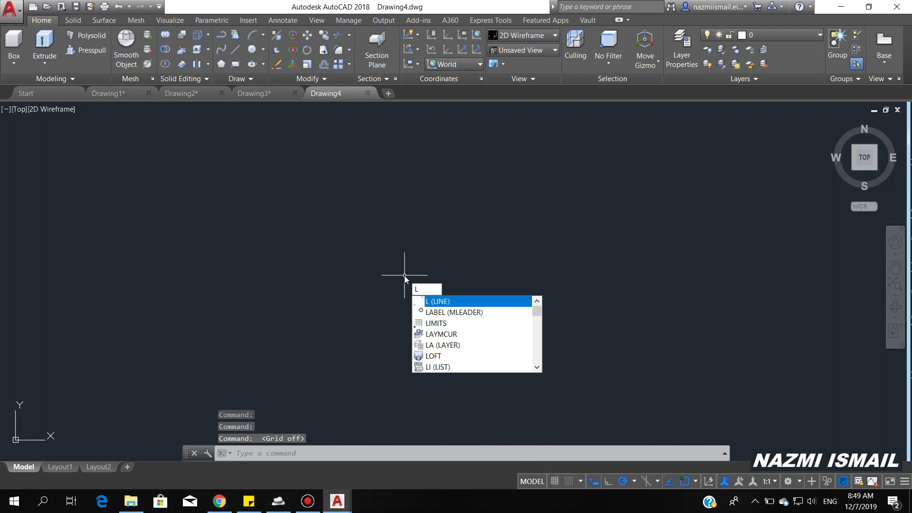
{"action": "key", "text": "Escape"}
Step: Draw a 100 by 50 rectangle and frame it in the middle of the view
{"action": "type", "text": "REC"}
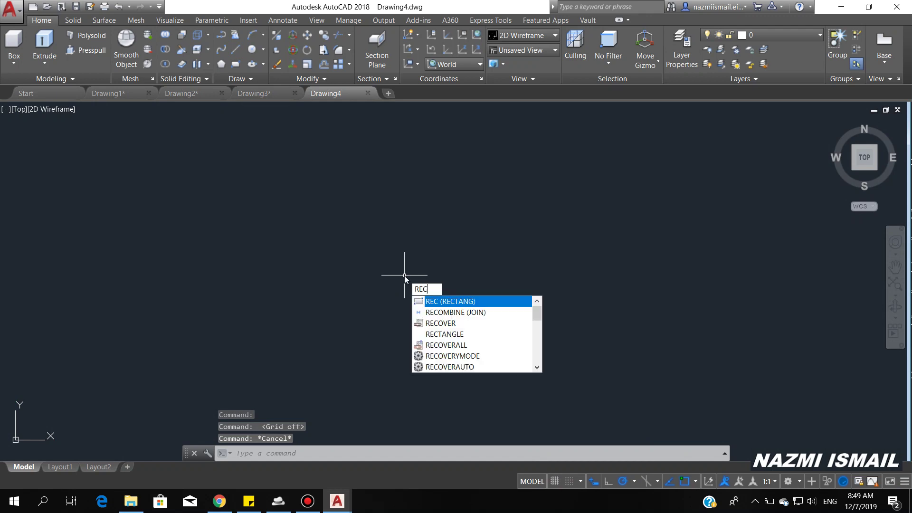
{"action": "key", "text": "Return"}
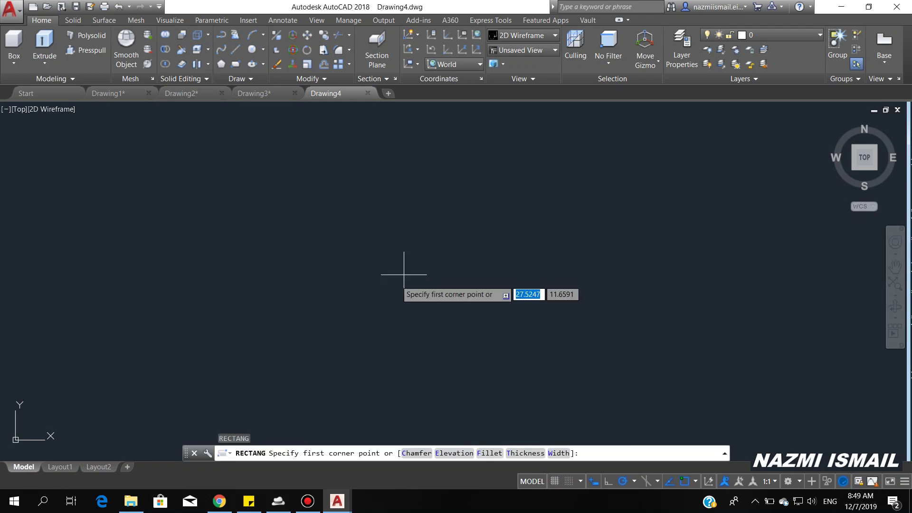
{"action": "left_click", "coordinate": [253, 334]}
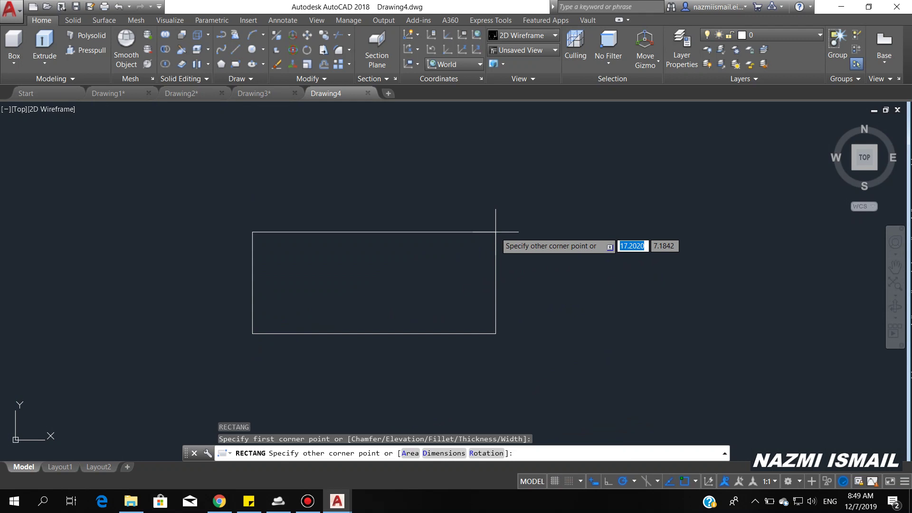
{"action": "type", "text": "1"}
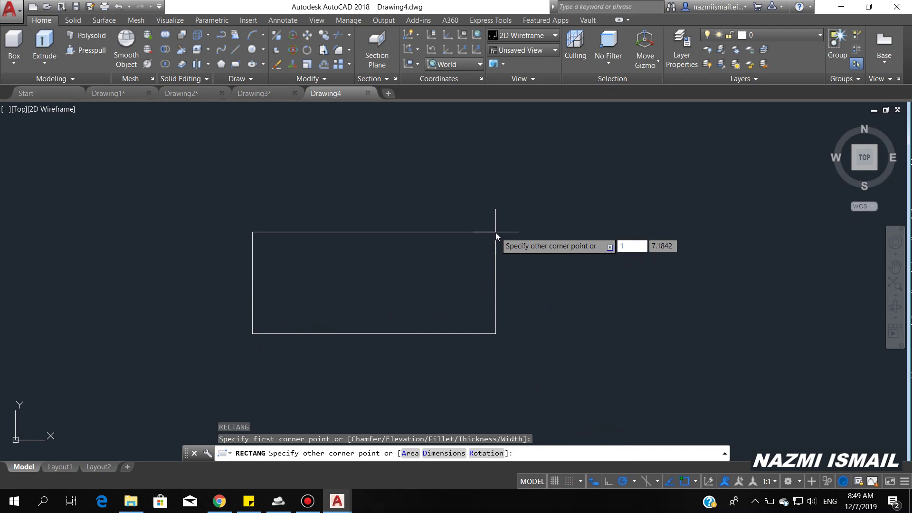
{"action": "type", "text": "00"}
{"action": "key", "text": "Tab"}
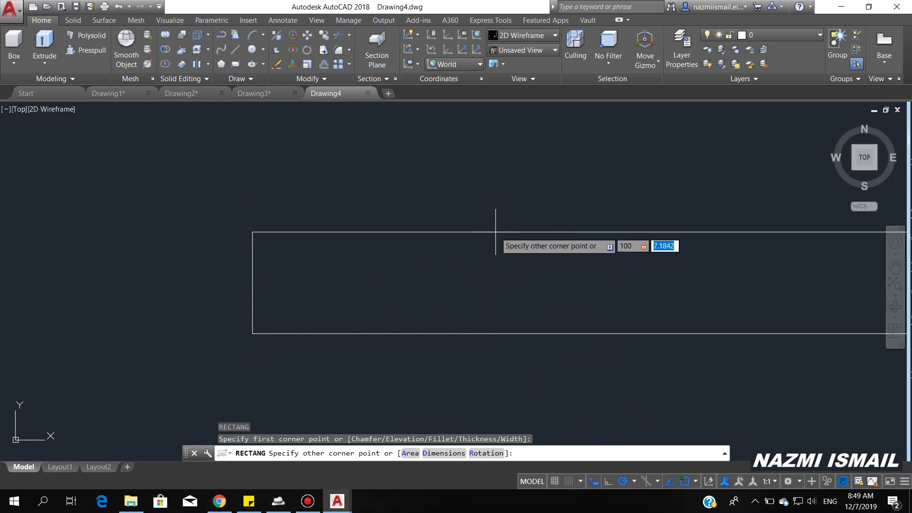
{"action": "type", "text": "50"}
{"action": "key", "text": "Return"}
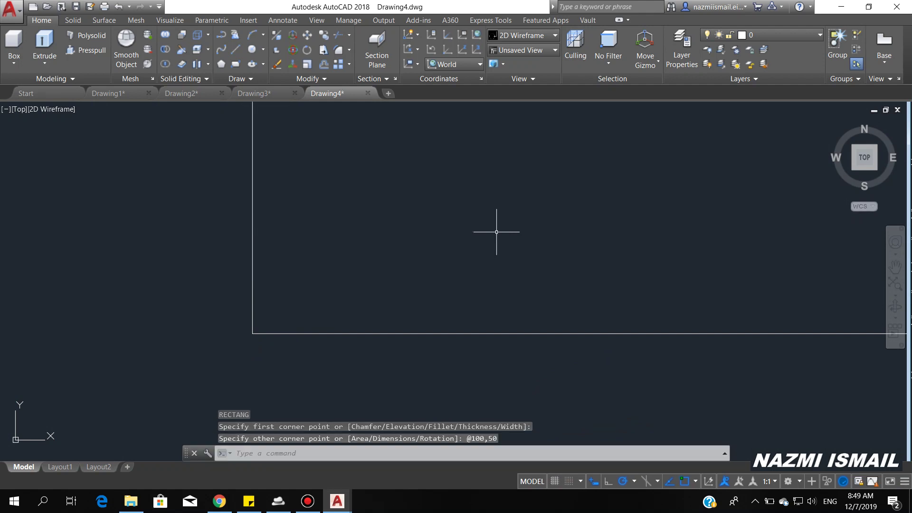
{"action": "scroll", "coordinate": [364, 356], "scroll_direction": "down", "scroll_amount": 3}
{"action": "scroll", "coordinate": [364, 356], "scroll_direction": "down", "scroll_amount": 3}
{"action": "scroll", "coordinate": [441, 317], "scroll_direction": "up", "scroll_amount": 2}
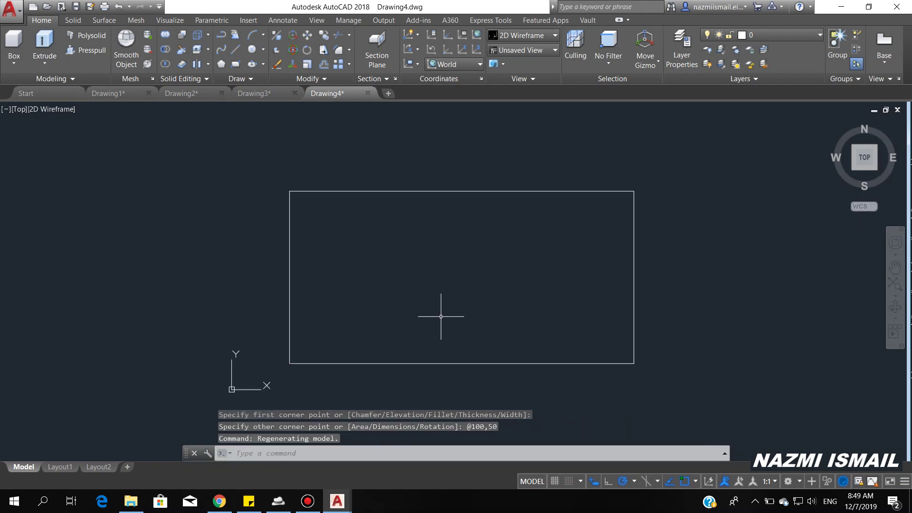
{"action": "middle_click_drag", "start_coordinate": [456, 302], "coordinate": [446, 286]}
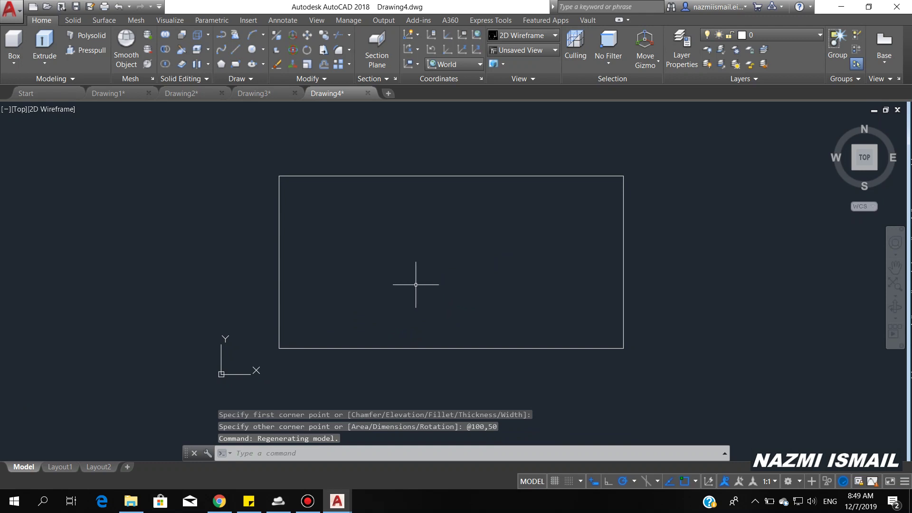
Step: Draw a 25-unit line leftward from the rectangle's left edge midpoint
{"action": "type", "text": "l"}
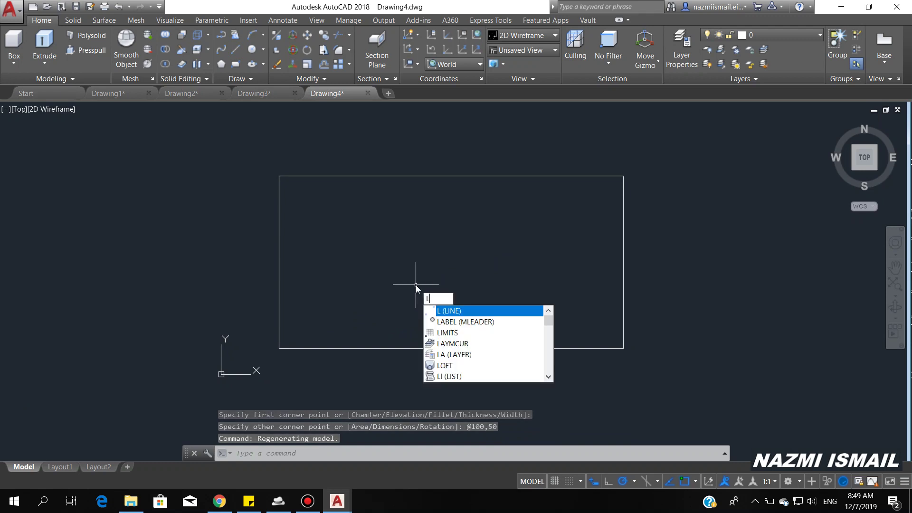
{"action": "key", "text": "Return"}
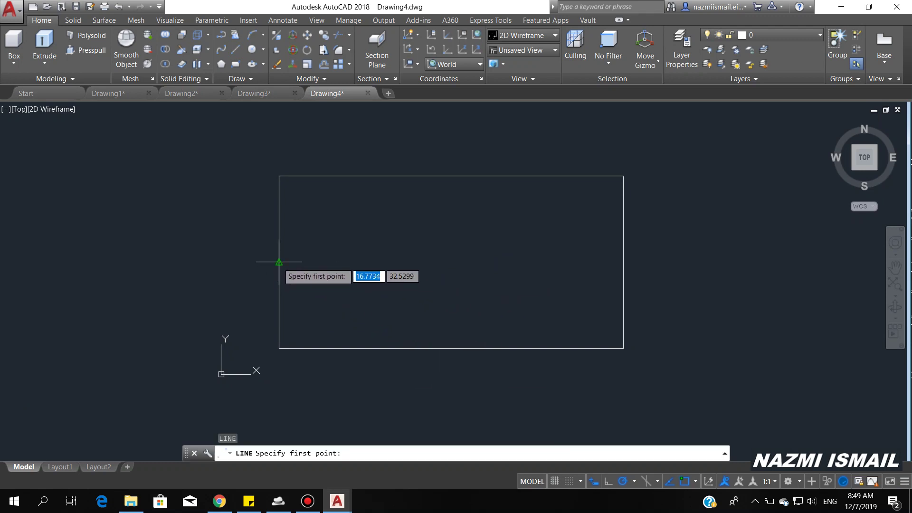
{"action": "left_click", "coordinate": [279, 261]}
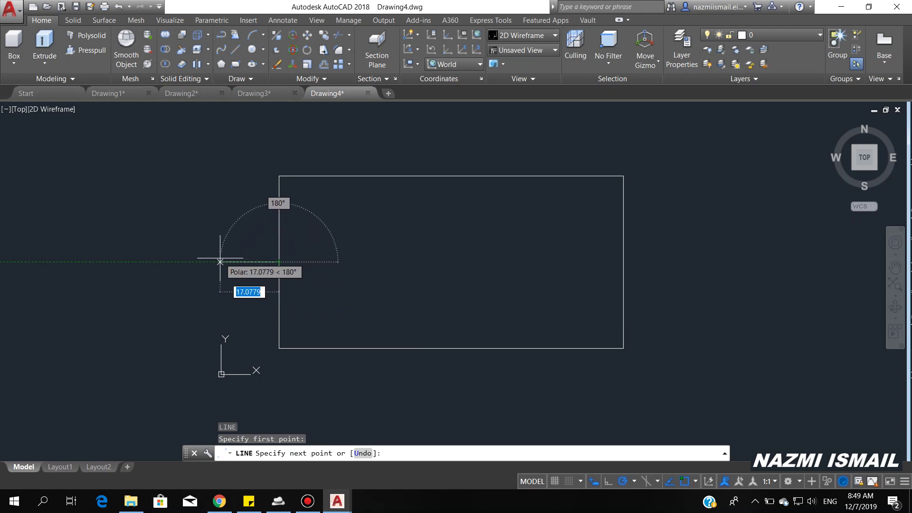
{"action": "type", "text": "25"}
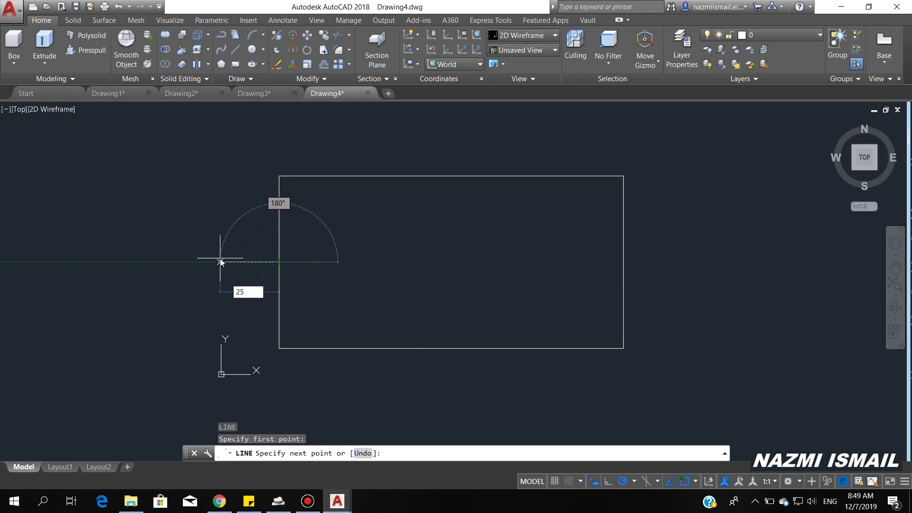
{"action": "key", "text": "Return"}
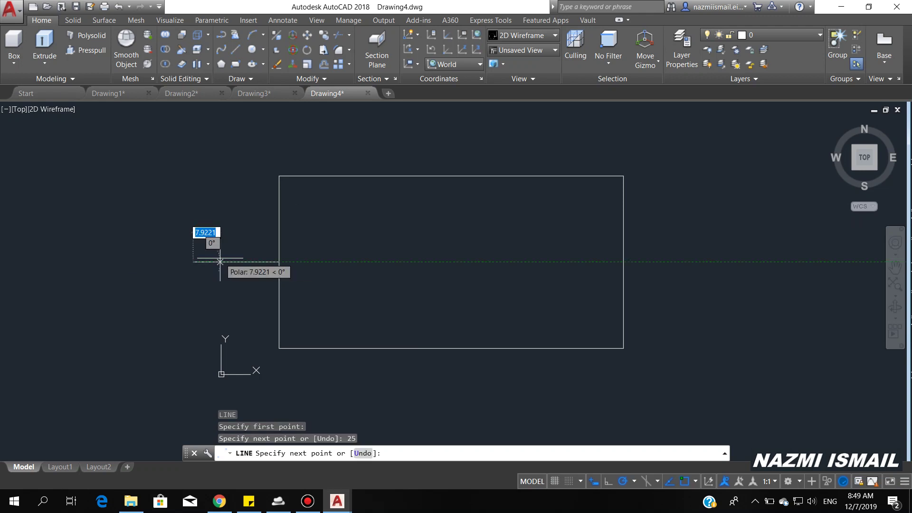
{"action": "key", "text": "Return"}
{"action": "type", "text": "A"}
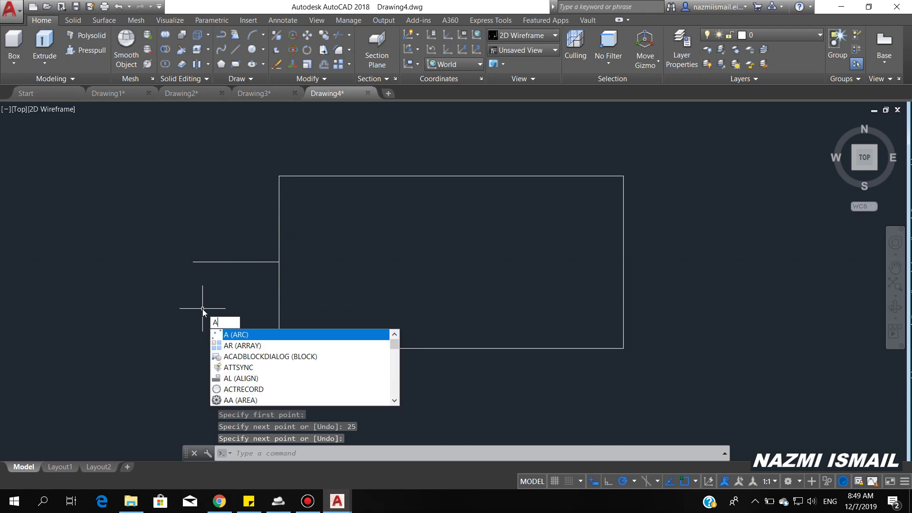
Step: Draw an arc from the top-left corner, through the line's end, to the bottom-left corner
{"action": "key", "text": "Return"}
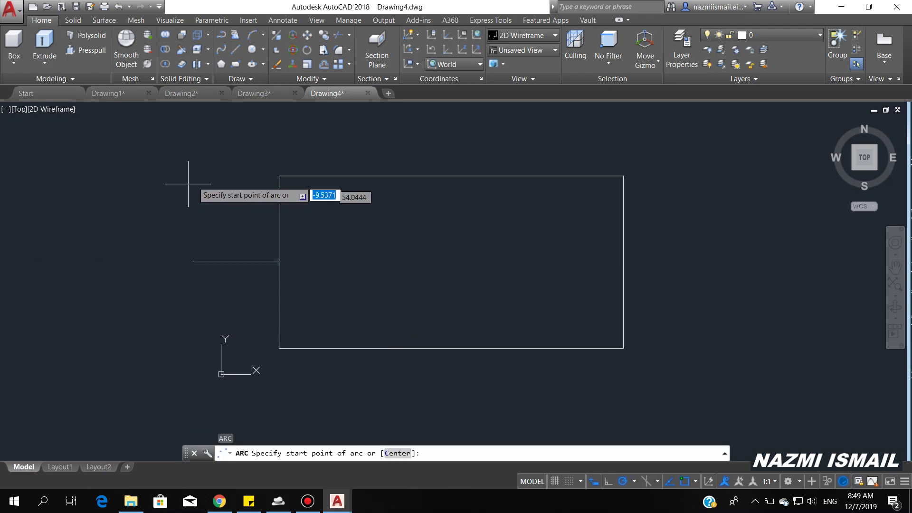
{"action": "left_click", "coordinate": [272, 176]}
{"action": "left_click", "coordinate": [193, 262]}
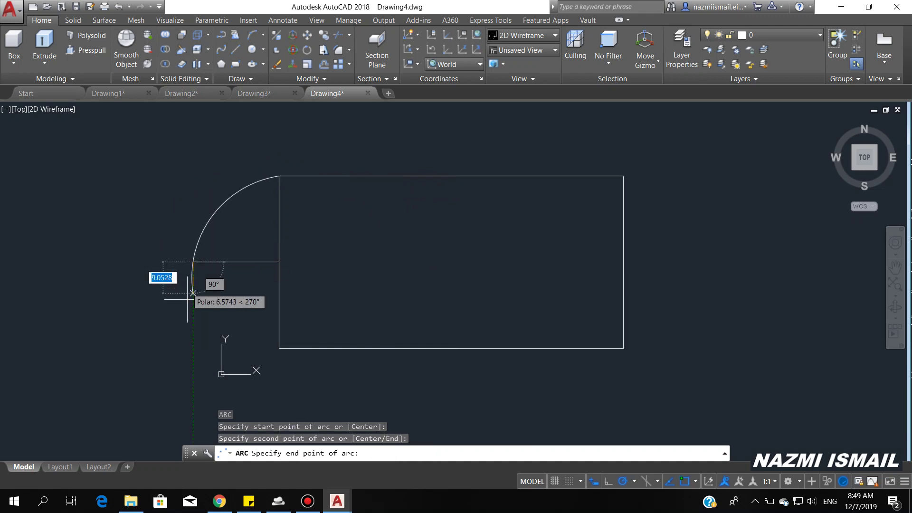
{"action": "left_click", "coordinate": [279, 348]}
{"action": "type", "text": "MI"}
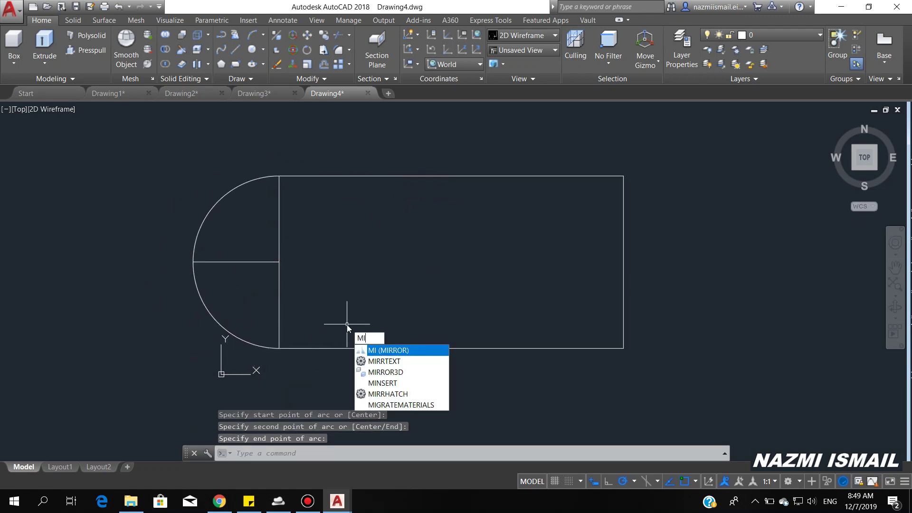
Step: Mirror the left arc onto the right end about the vertical centre axis, then delete the radius line
{"action": "key", "text": "Return"}
{"action": "left_click", "coordinate": [263, 347]}
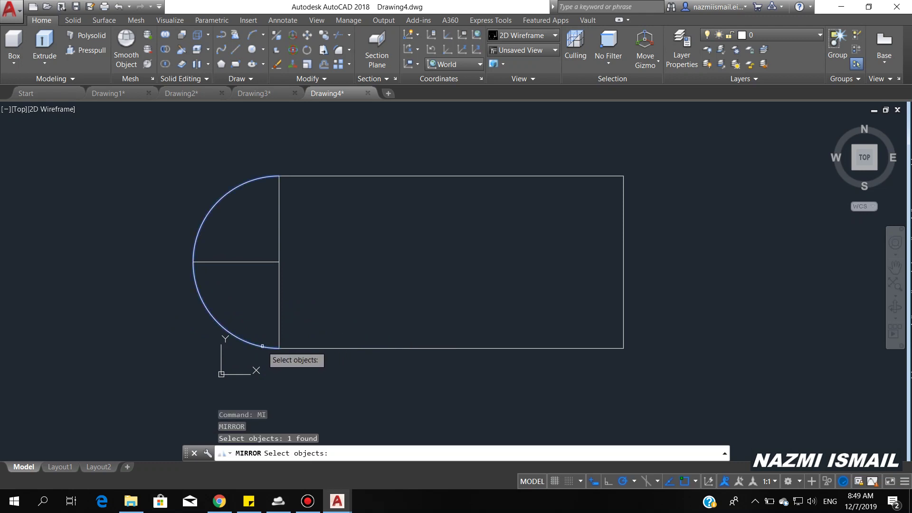
{"action": "key", "text": "Return"}
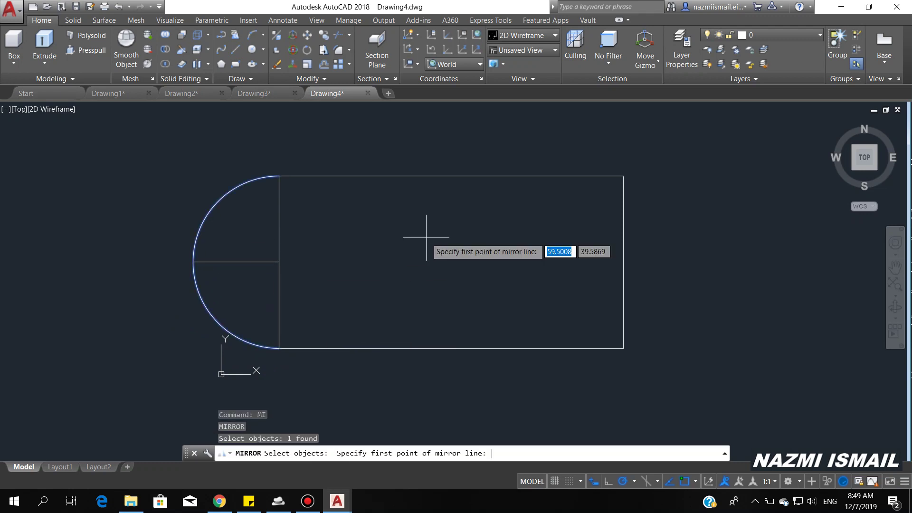
{"action": "left_click", "coordinate": [451, 176]}
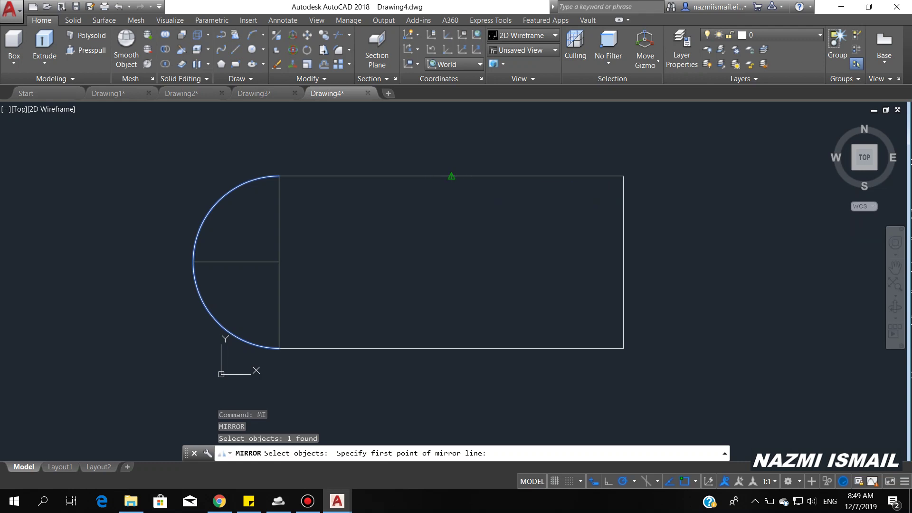
{"action": "left_click", "coordinate": [451, 139]}
{"action": "key", "text": "Return"}
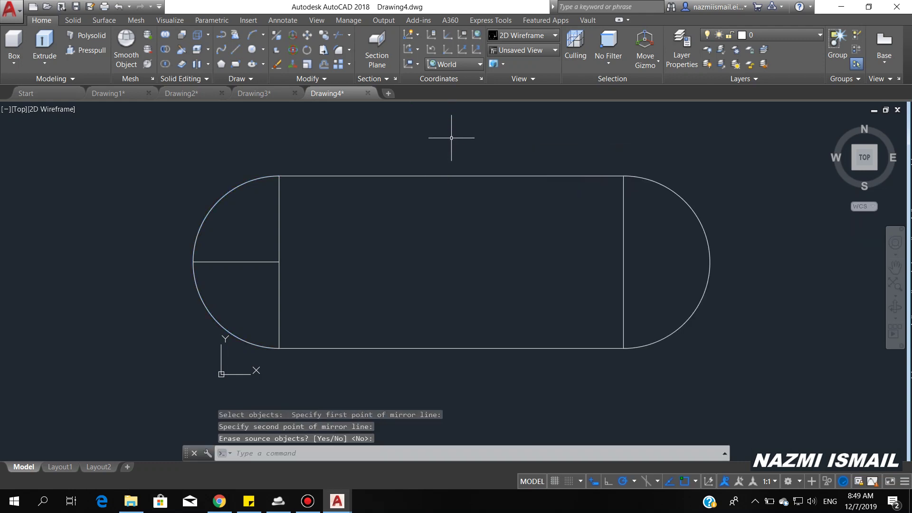
{"action": "left_click", "coordinate": [250, 261]}
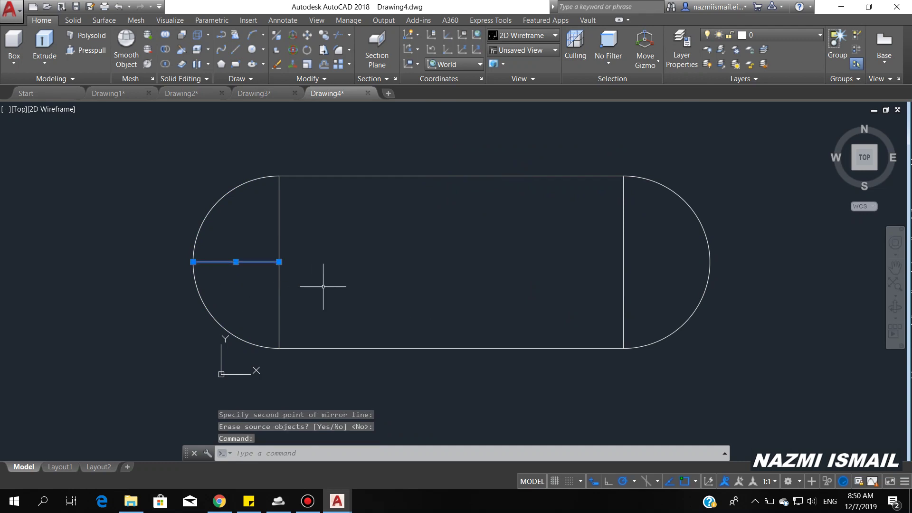
{"action": "key", "text": "Delete"}
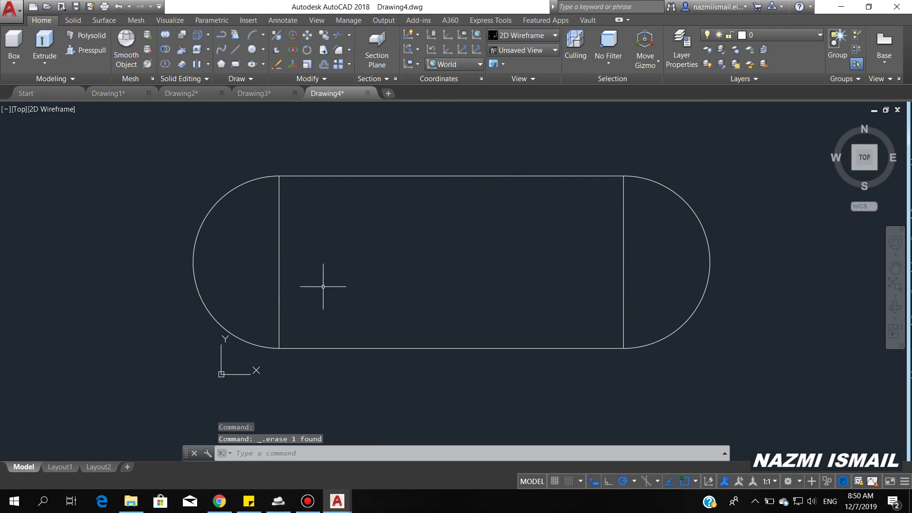
Step: Trim away the two inner vertical end lines of the slot
{"action": "type", "text": "tr"}
{"action": "key", "text": "Return"}
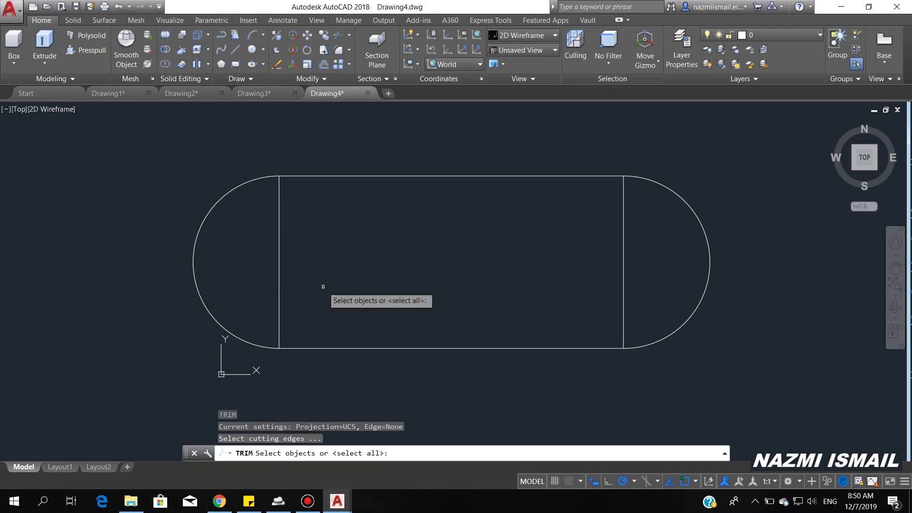
{"action": "key", "text": "Return"}
{"action": "left_click", "coordinate": [280, 286]}
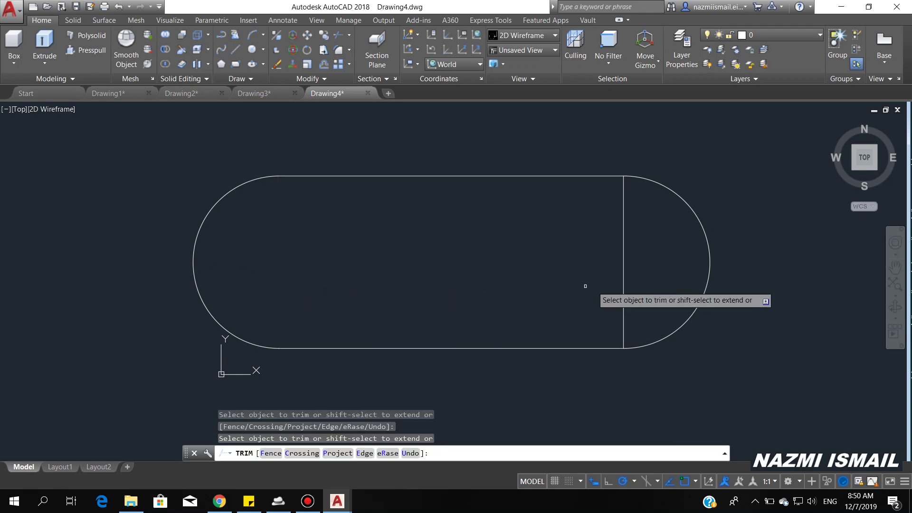
{"action": "left_click", "coordinate": [625, 289]}
{"action": "key", "text": "Return"}
{"action": "scroll", "coordinate": [357, 289], "scroll_direction": "down", "scroll_amount": 2}
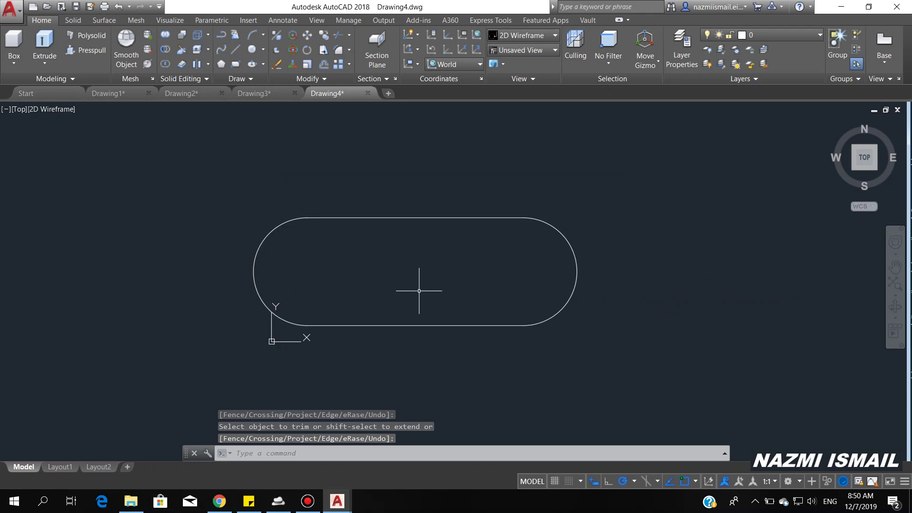
{"action": "middle_click_drag", "start_coordinate": [418, 291], "coordinate": [377, 290]}
Step: Join the slot outline pieces into one closed polyline
{"action": "type", "text": "j"}
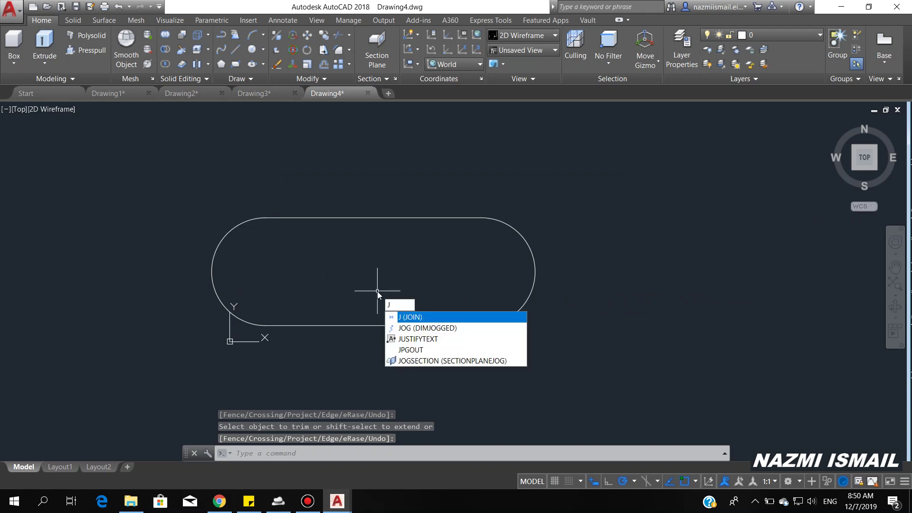
{"action": "key", "text": "Return"}
{"action": "left_click", "coordinate": [136, 191]}
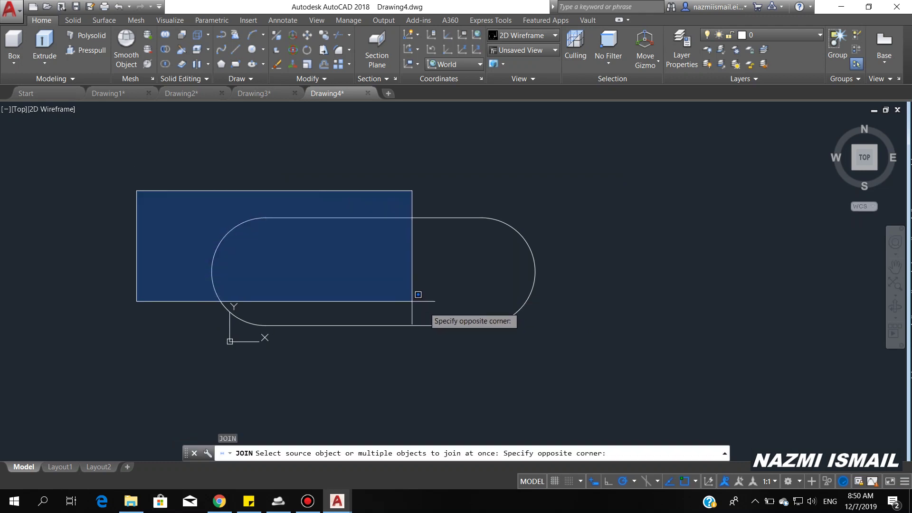
{"action": "left_click", "coordinate": [623, 340]}
{"action": "key", "text": "Return"}
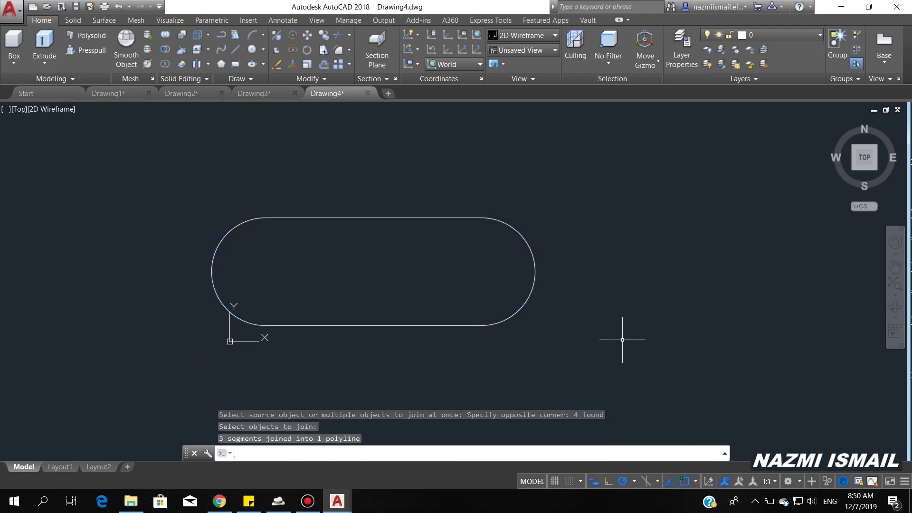
{"action": "middle_click_drag", "start_coordinate": [637, 357], "coordinate": [607, 355]}
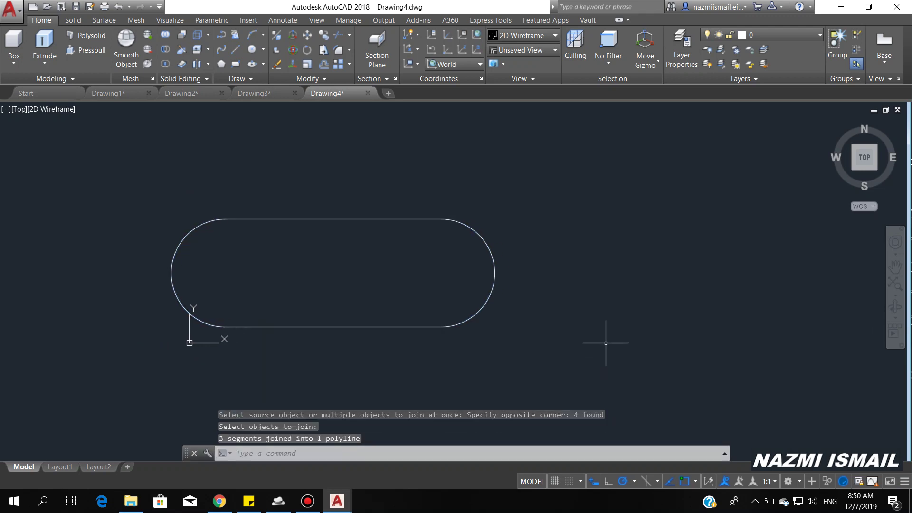
Step: Start a polyline right of the slot with outer edges 50 up, 50 right, 50 down
{"action": "type", "text": "PL"}
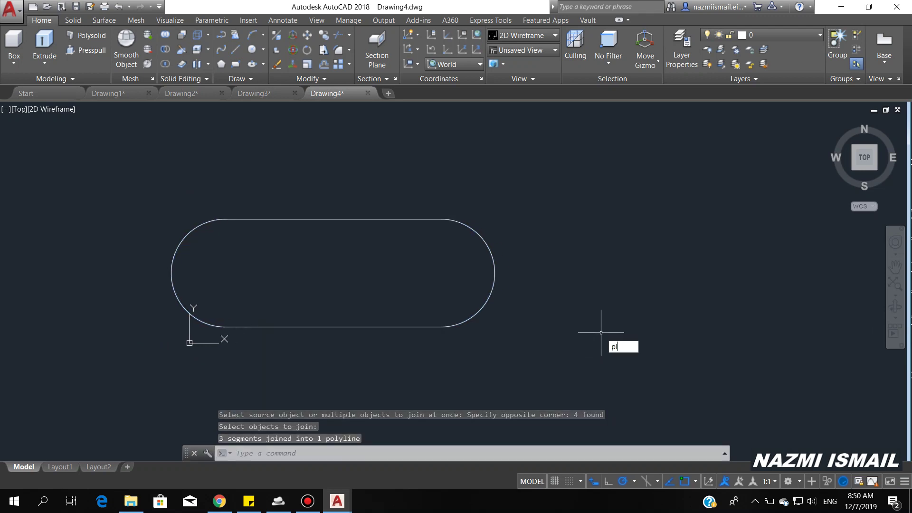
{"action": "key", "text": "Return"}
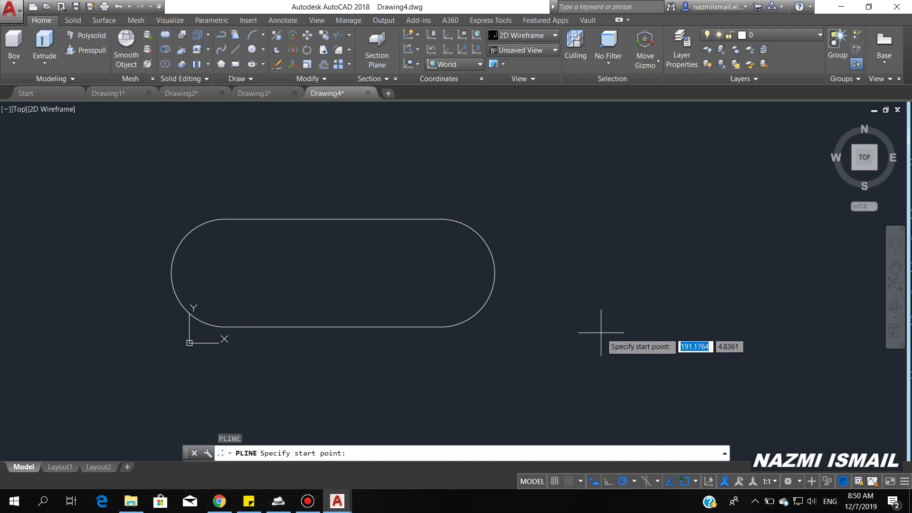
{"action": "left_click", "coordinate": [581, 303]}
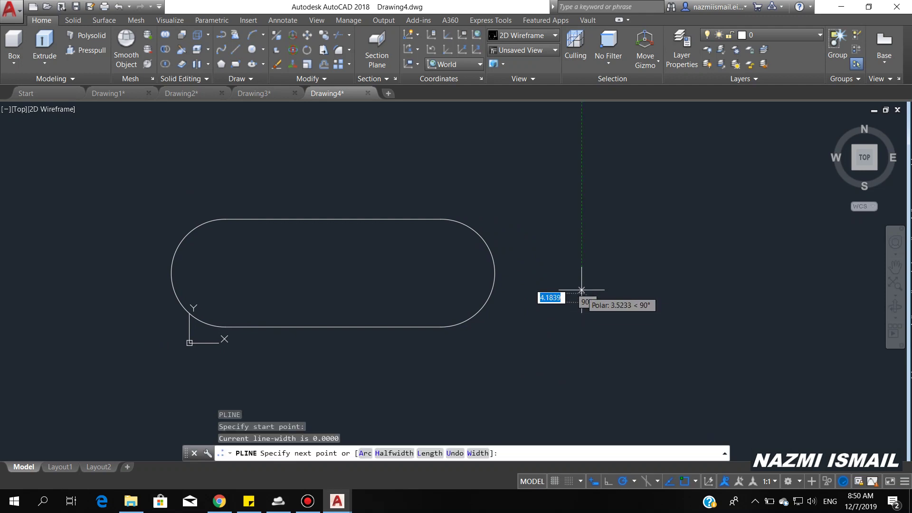
{"action": "type", "text": "50"}
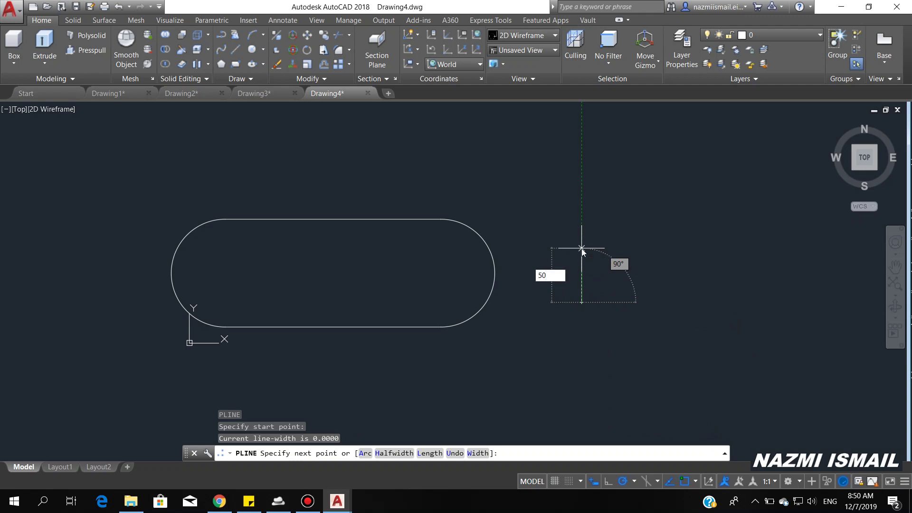
{"action": "key", "text": "Return"}
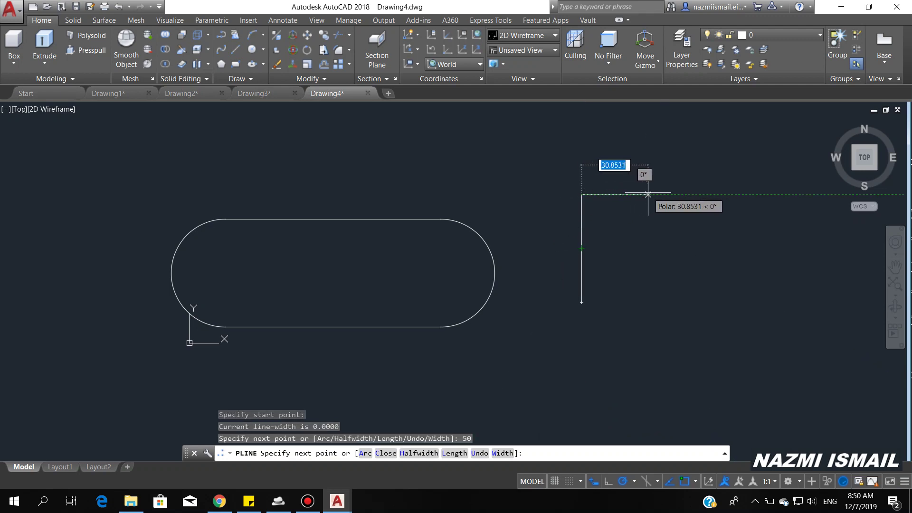
{"action": "type", "text": "50"}
{"action": "key", "text": "Return"}
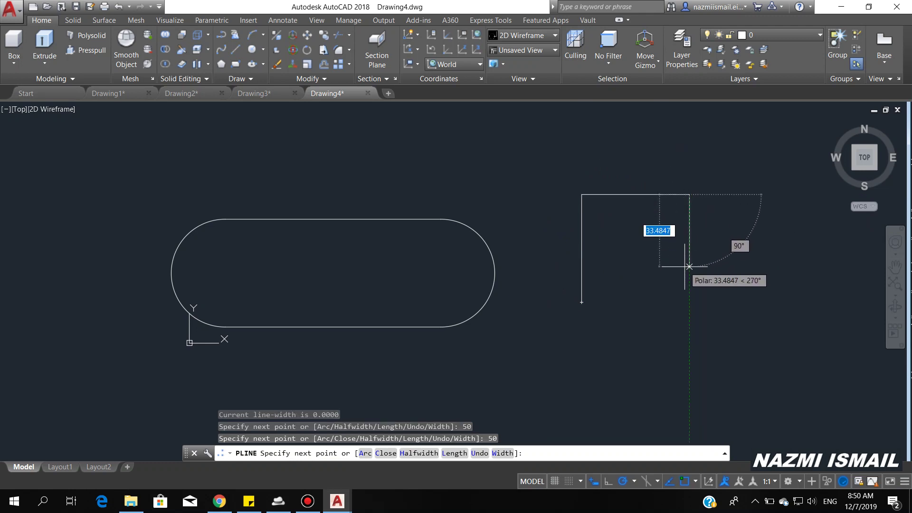
{"action": "type", "text": "50"}
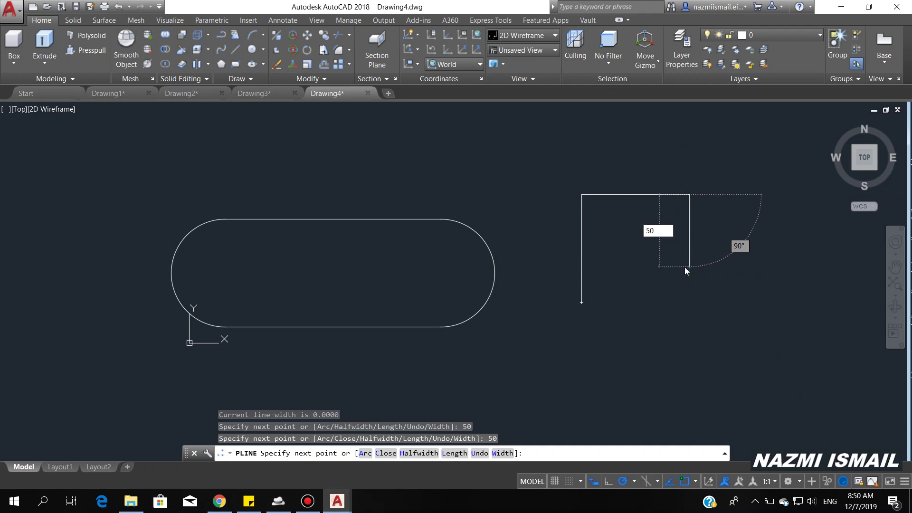
{"action": "key", "text": "Return"}
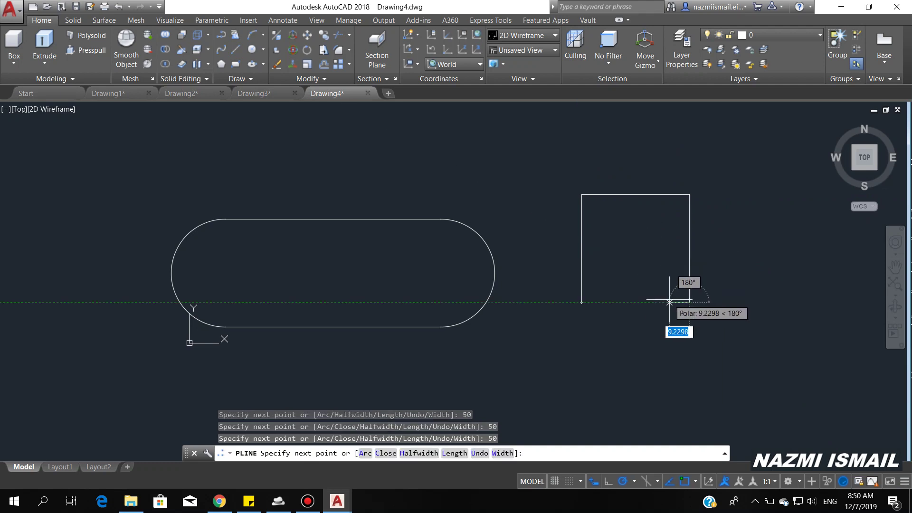
Step: Finish the inverted-U with edges 10 left, 40 up, 30 left, 40 down, and close it
{"action": "type", "text": "10"}
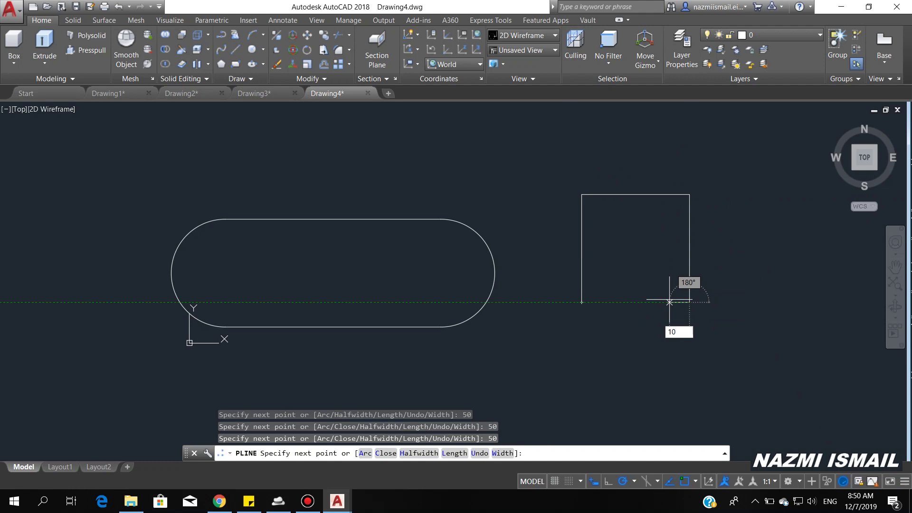
{"action": "key", "text": "Return"}
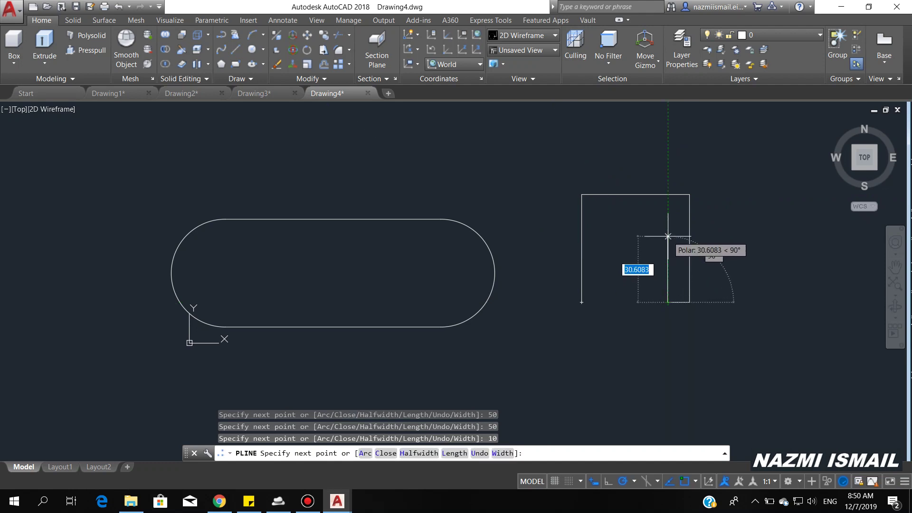
{"action": "type", "text": "40"}
{"action": "key", "text": "Return"}
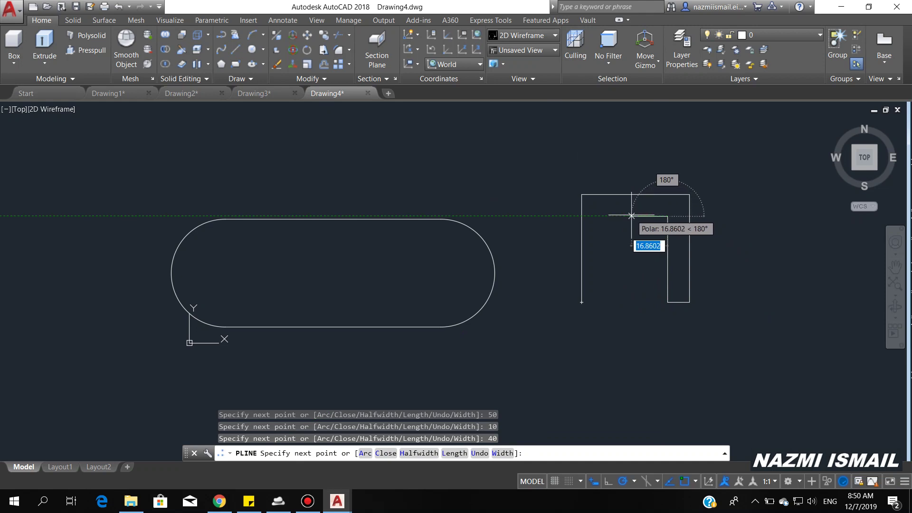
{"action": "type", "text": "30"}
{"action": "key", "text": "Return"}
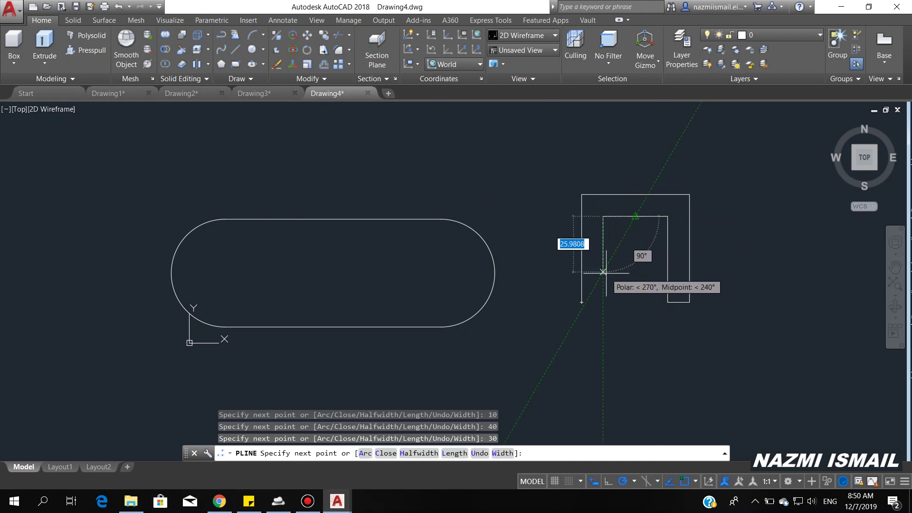
{"action": "type", "text": "40"}
{"action": "key", "text": "Return"}
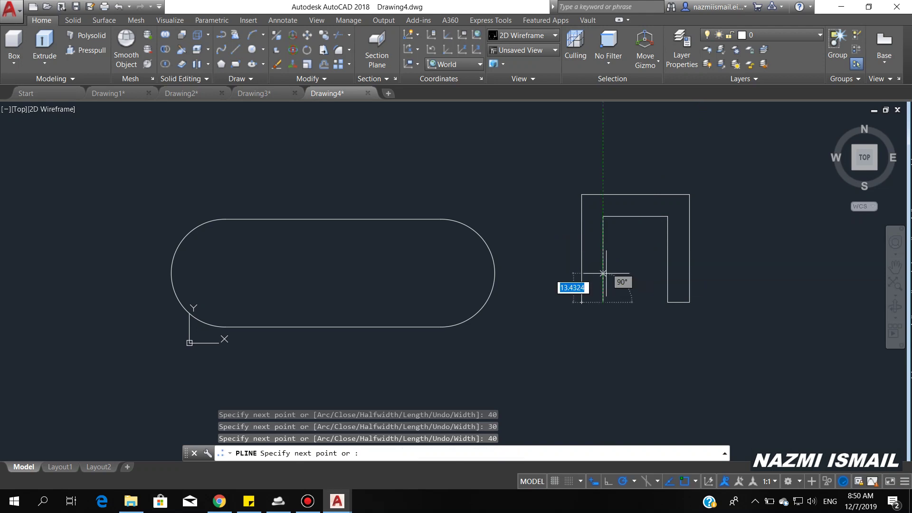
{"action": "type", "text": "c"}
{"action": "key", "text": "Return"}
{"action": "type", "text": "M"}
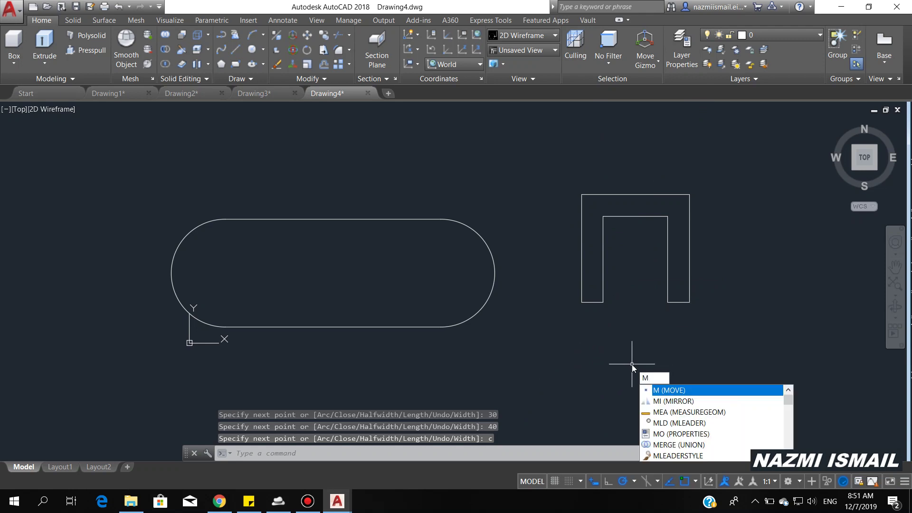
Step: Move the inverted-U profile from its top-edge midpoint to the slot's top-edge midpoint
{"action": "key", "text": "Return"}
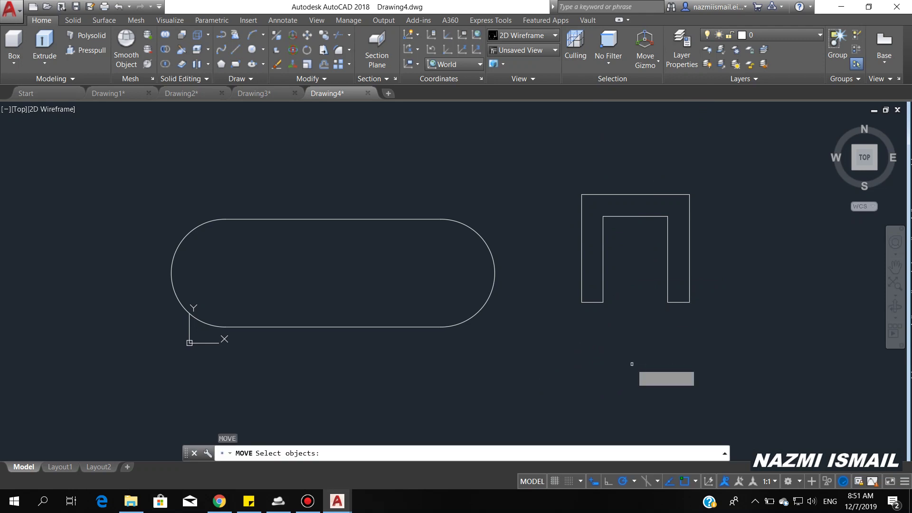
{"action": "left_click", "coordinate": [555, 168]}
{"action": "left_click", "coordinate": [697, 320]}
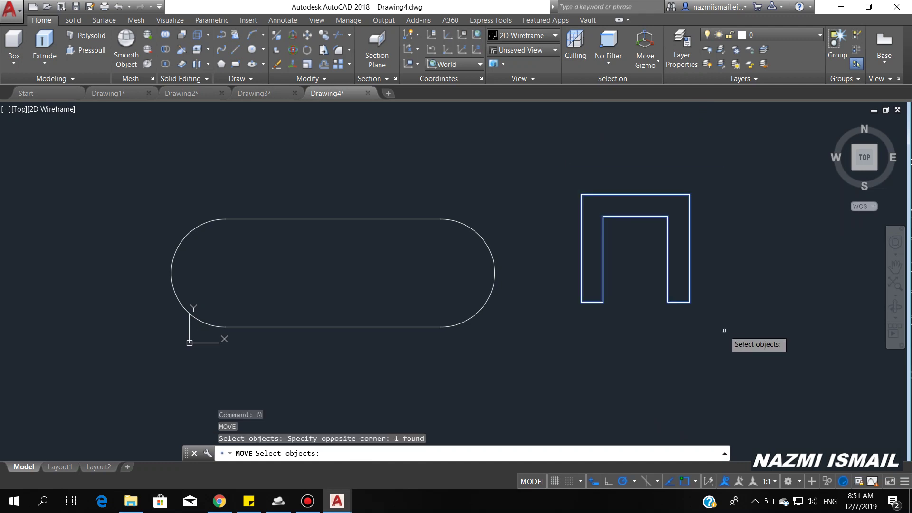
{"action": "key", "text": "Return"}
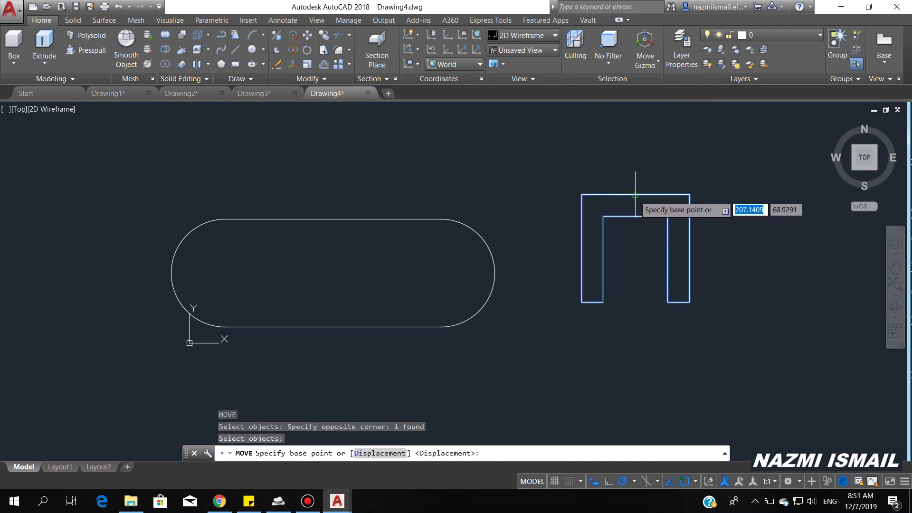
{"action": "left_click", "coordinate": [636, 195]}
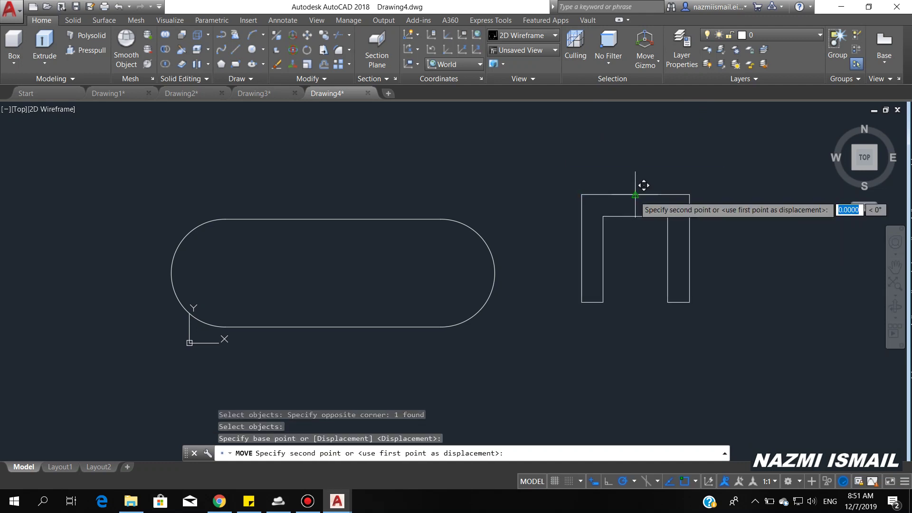
{"action": "left_click", "coordinate": [342, 210]}
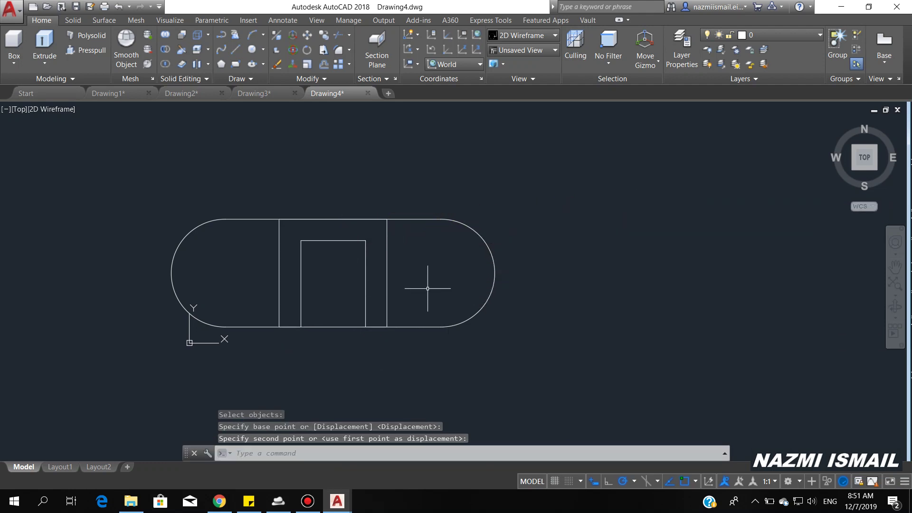
Step: Draw a 25-diameter circle centred on the slot's right arc centre
{"action": "type", "text": "c"}
{"action": "key", "text": "Return"}
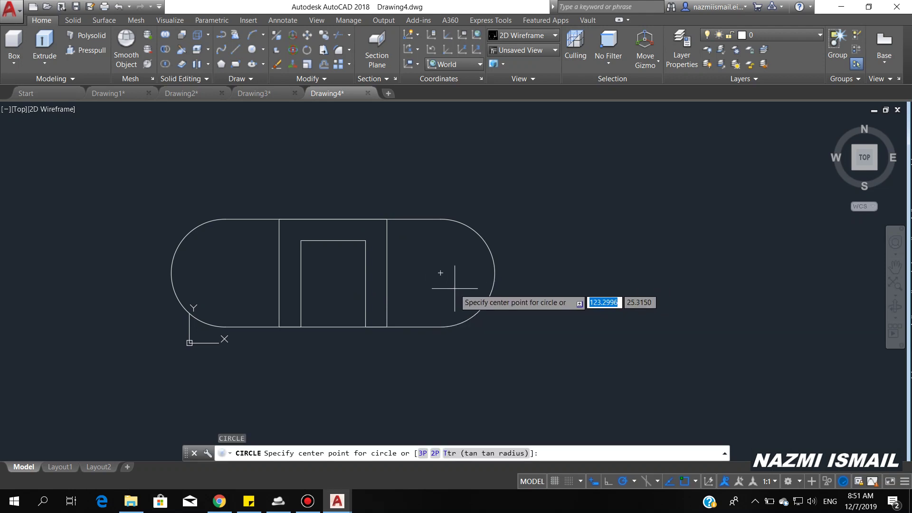
{"action": "left_click", "coordinate": [440, 273]}
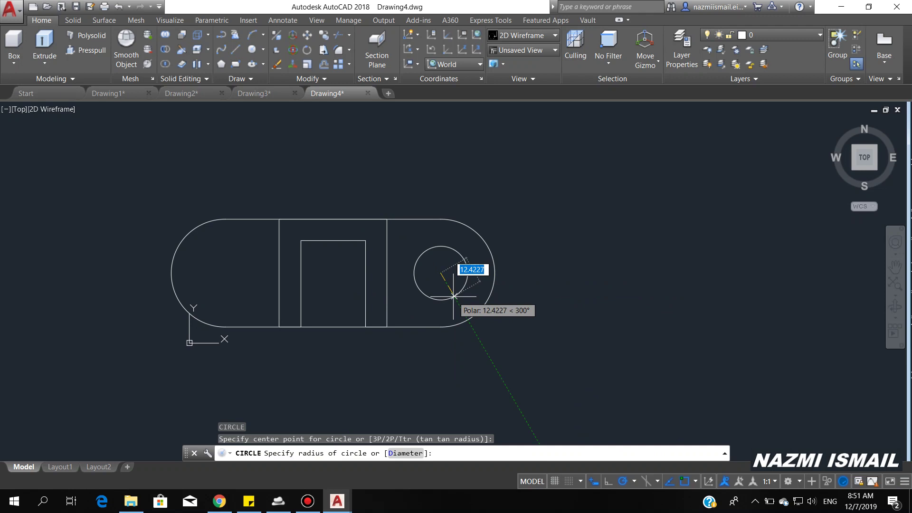
{"action": "type", "text": "d"}
{"action": "key", "text": "Return"}
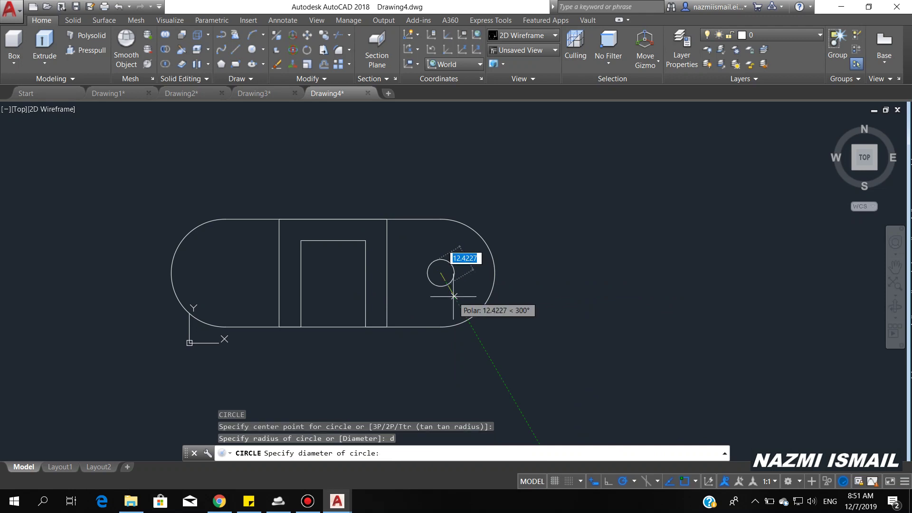
{"action": "type", "text": "25"}
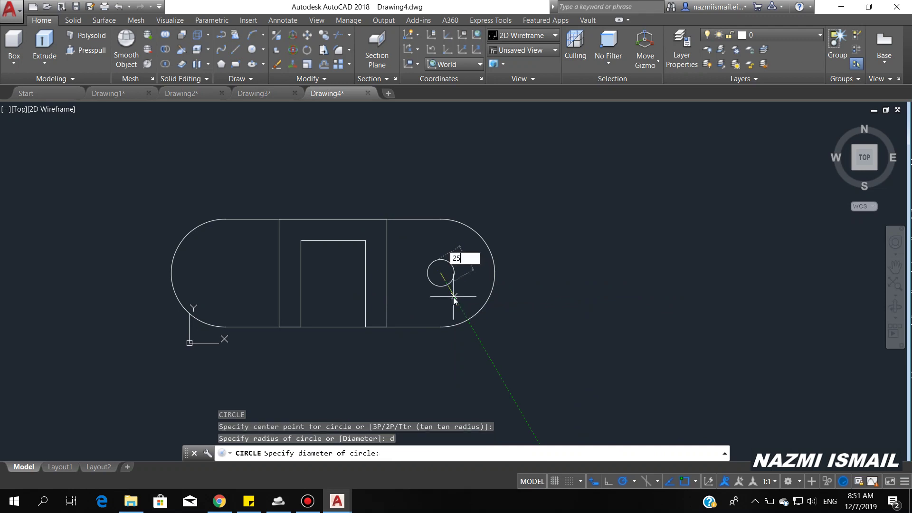
{"action": "key", "text": "Return"}
Step: Mirror the circle into the slot's left end, then switch to SW Isometric view
{"action": "type", "text": "mi"}
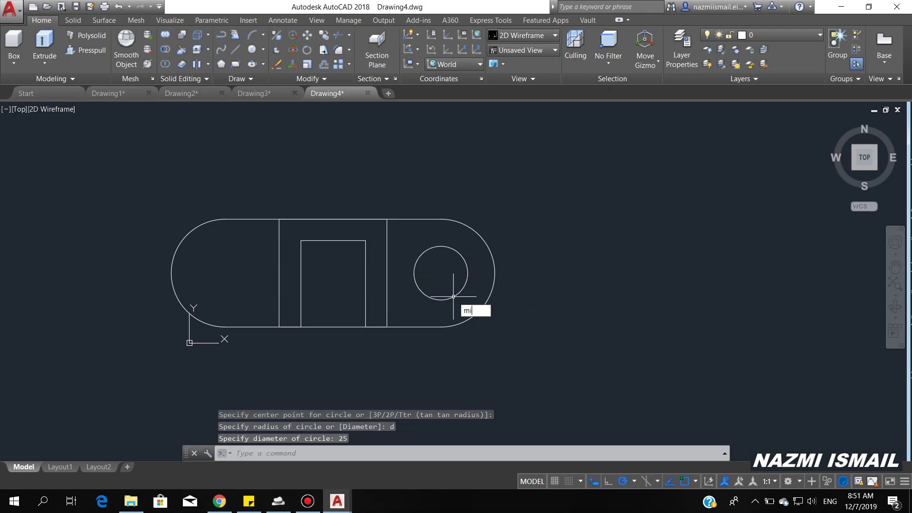
{"action": "key", "text": "Return"}
{"action": "left_click", "coordinate": [455, 297]}
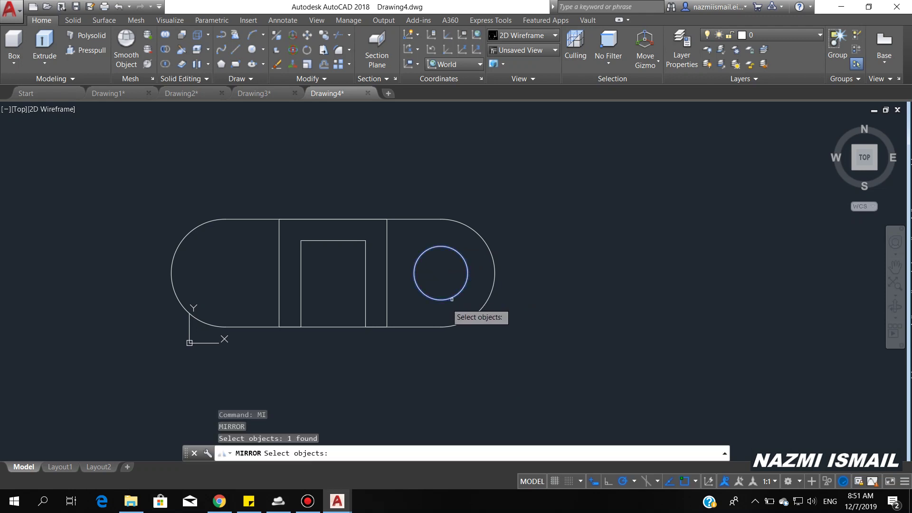
{"action": "key", "text": "Return"}
{"action": "left_click", "coordinate": [333, 220]}
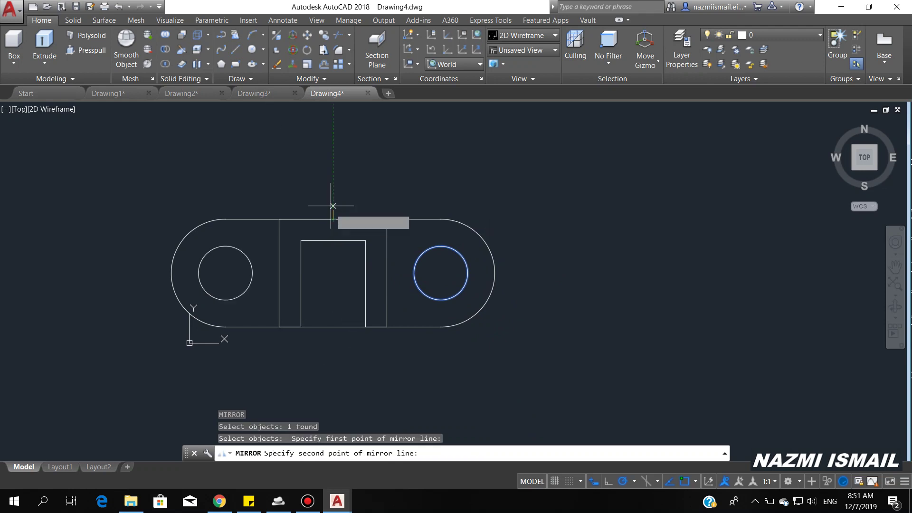
{"action": "left_click", "coordinate": [328, 176]}
{"action": "key", "text": "Return"}
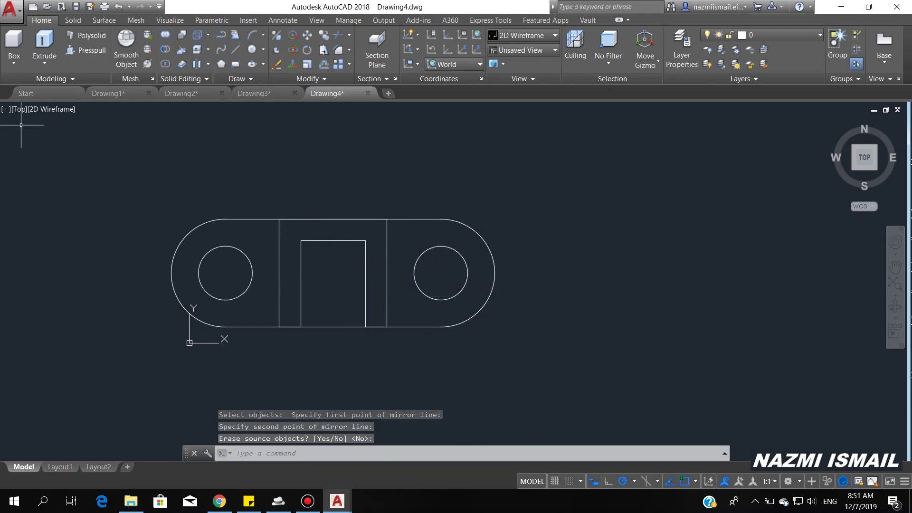
{"action": "left_click", "coordinate": [19, 110]}
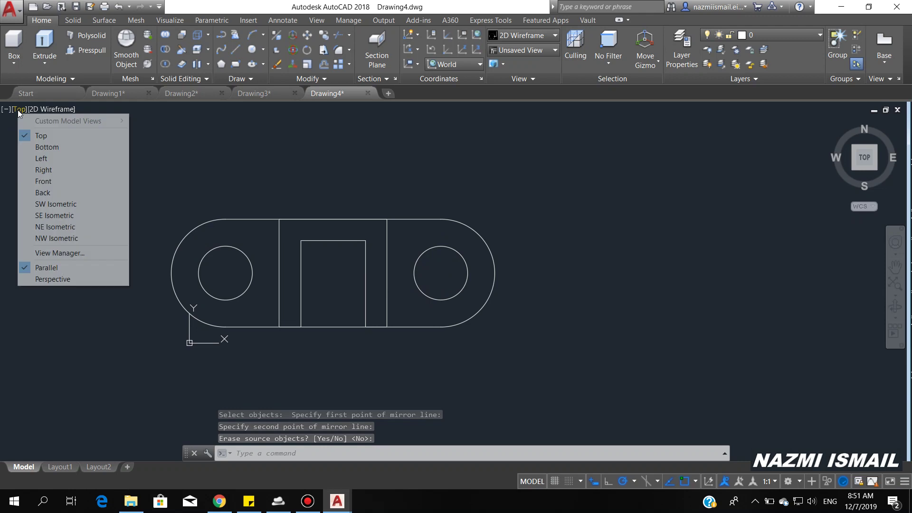
{"action": "left_click", "coordinate": [61, 206]}
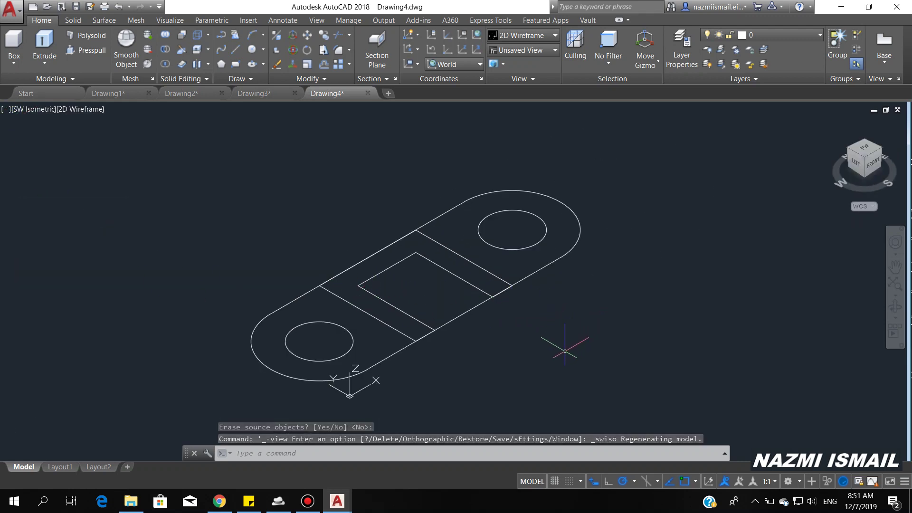
Step: Extrude the slot outline and both 25-diameter circles to a height of 10
{"action": "type", "text": "ex"}
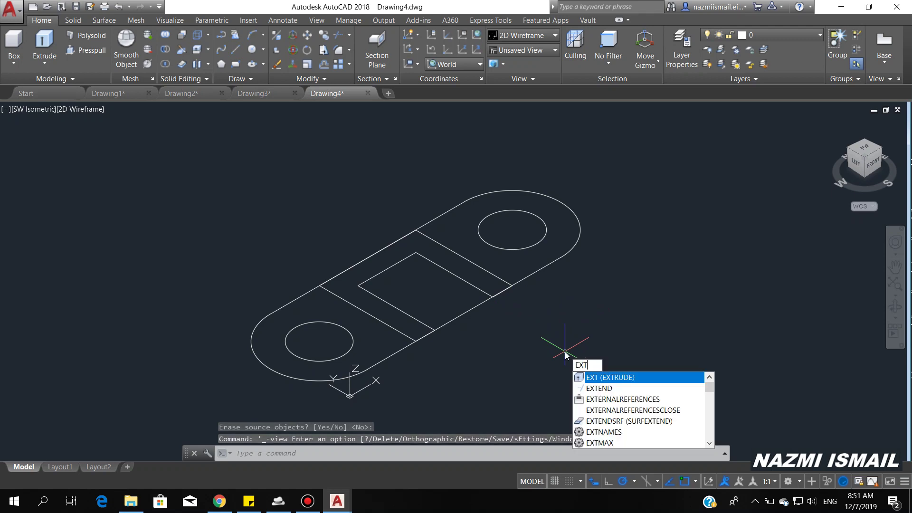
{"action": "key", "text": "Return"}
{"action": "left_click", "coordinate": [538, 274]}
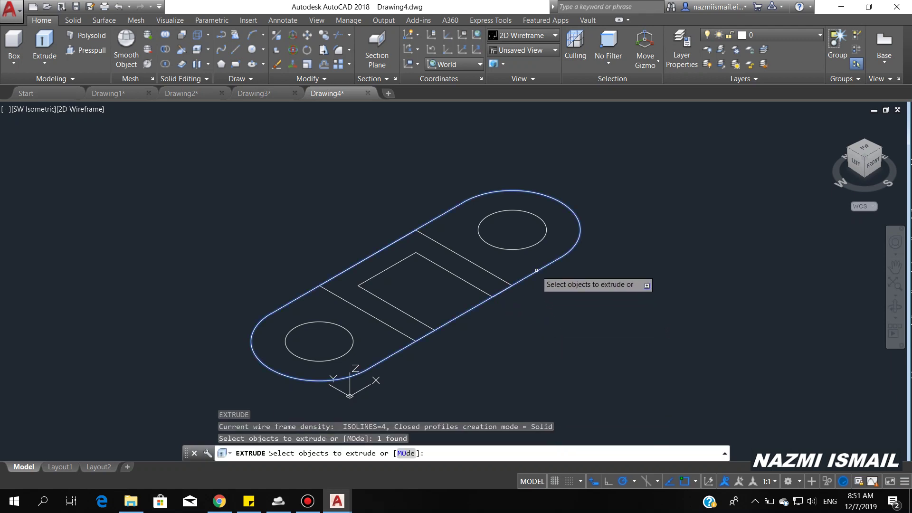
{"action": "left_click", "coordinate": [529, 248]}
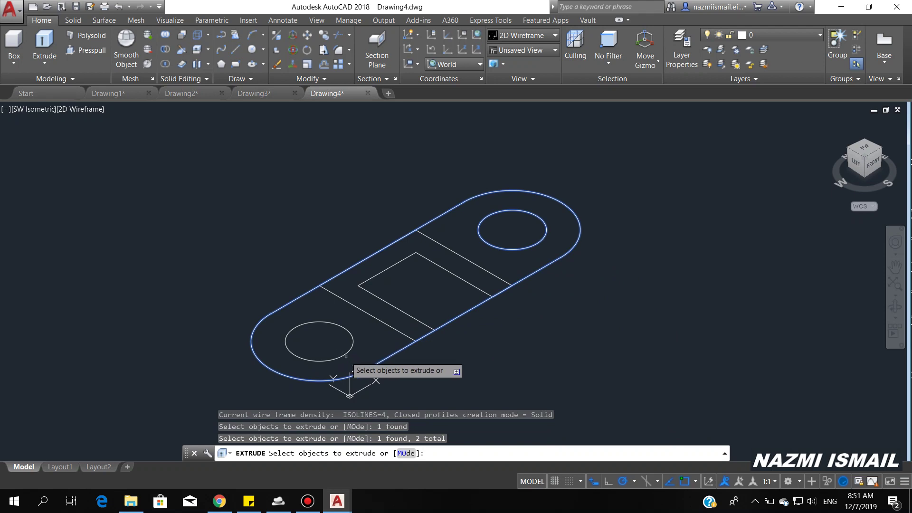
{"action": "left_click", "coordinate": [352, 341]}
{"action": "key", "text": "Return"}
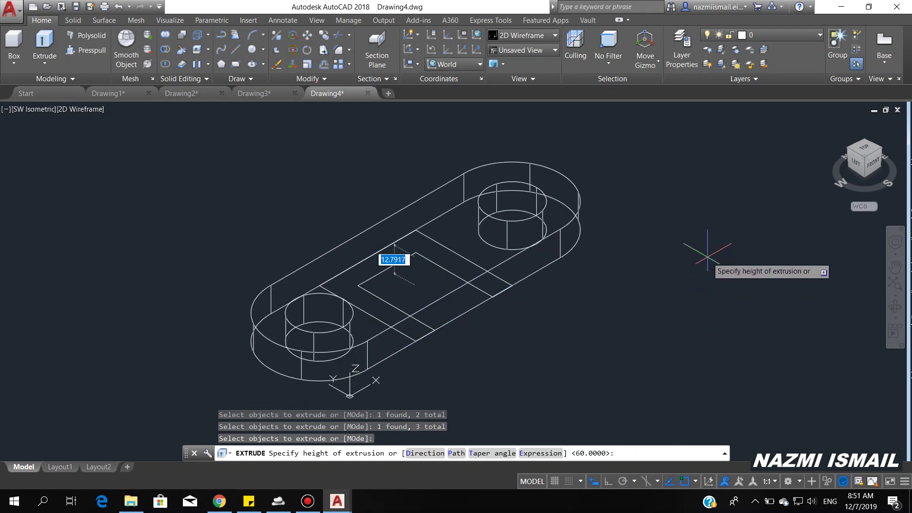
{"action": "type", "text": "10"}
{"action": "key", "text": "Return"}
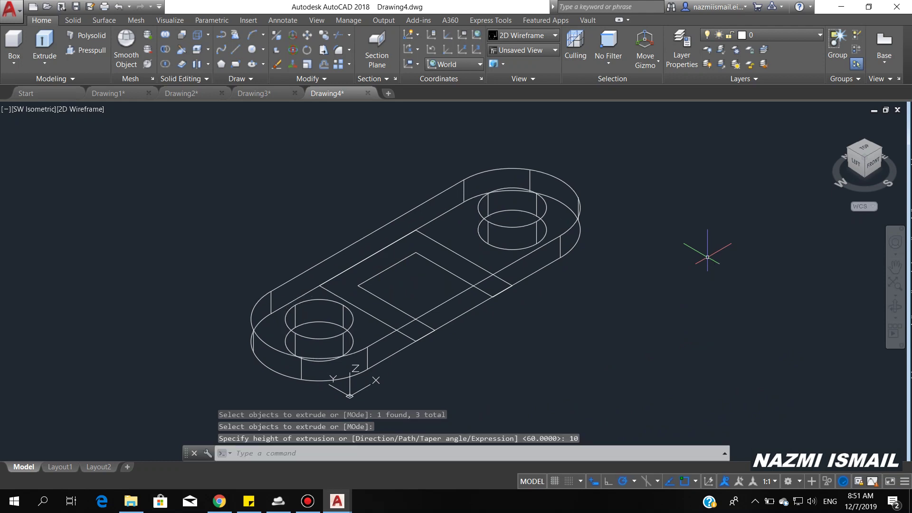
Step: Subtract the left and right cylinders from the base plate with SU to make two holes
{"action": "type", "text": "su"}
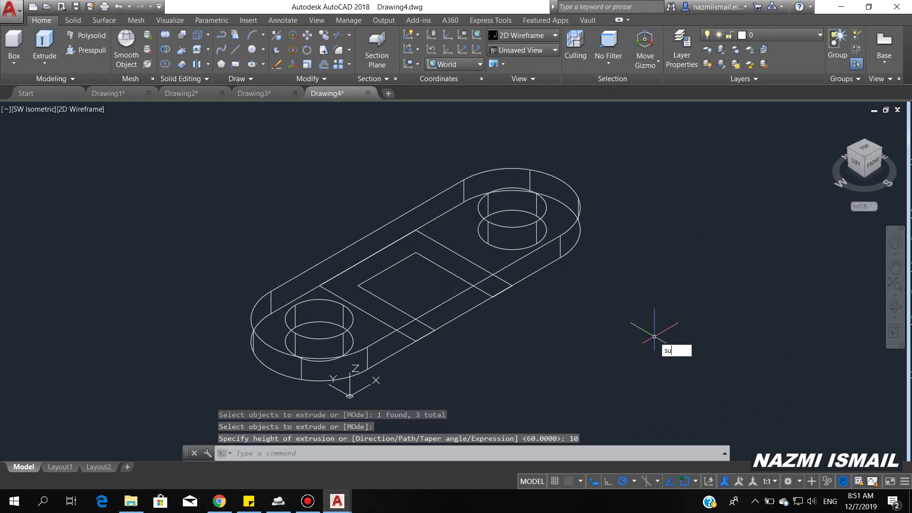
{"action": "key", "text": "Return"}
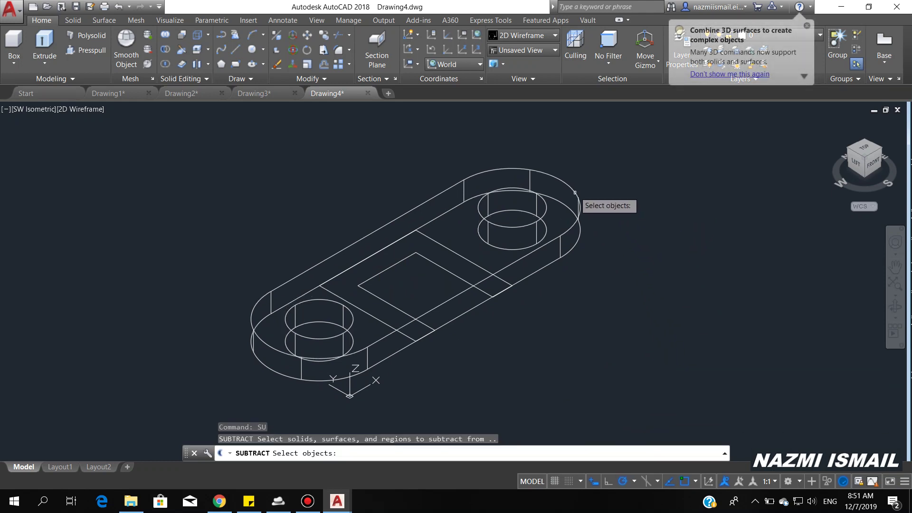
{"action": "left_click", "coordinate": [574, 190]}
{"action": "key", "text": "Return"}
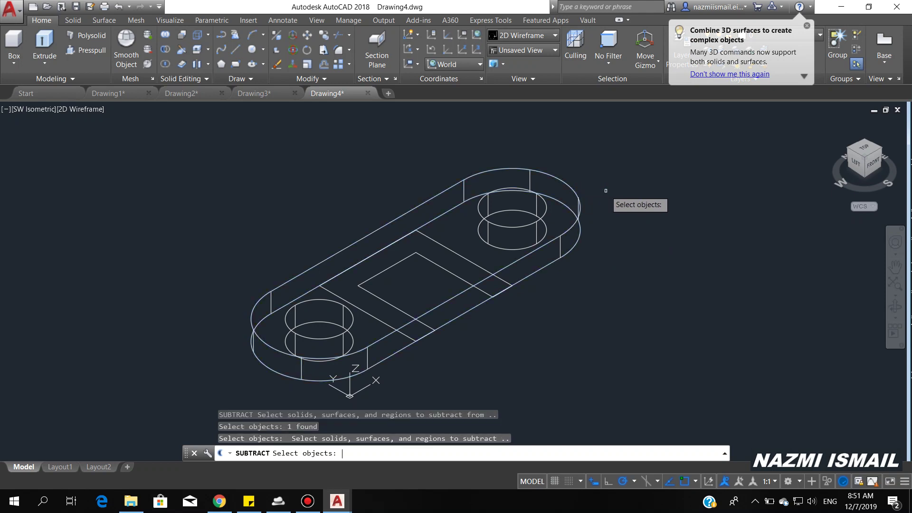
{"action": "left_click", "coordinate": [546, 207]}
{"action": "left_click", "coordinate": [353, 320]}
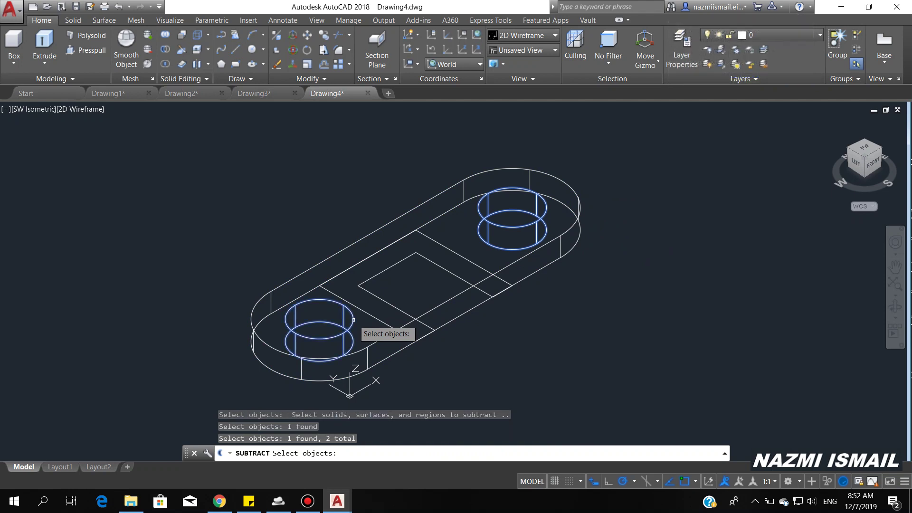
{"action": "key", "text": "Return"}
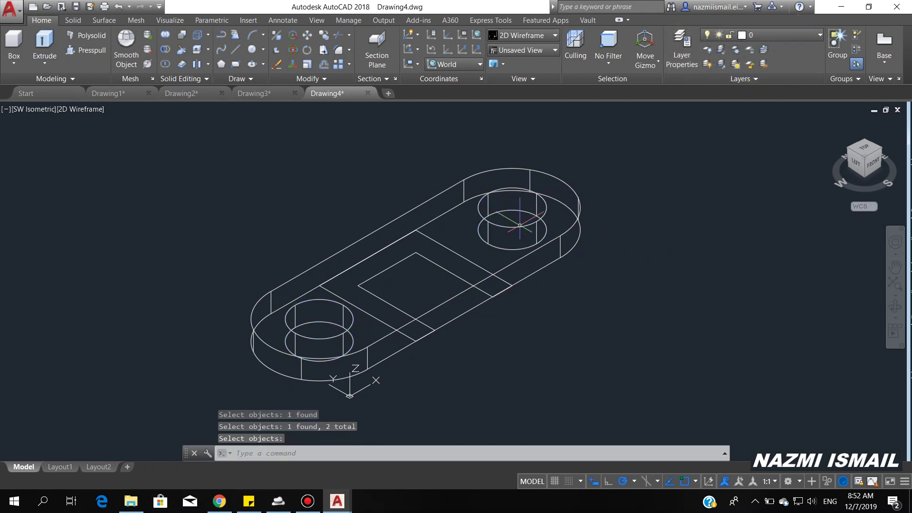
Step: Extrude the middle inverted-U rectangle 60 units into the upright block
{"action": "middle_click_drag", "start_coordinate": [597, 300], "coordinate": [561, 311]}
{"action": "type", "text": "EXT"}
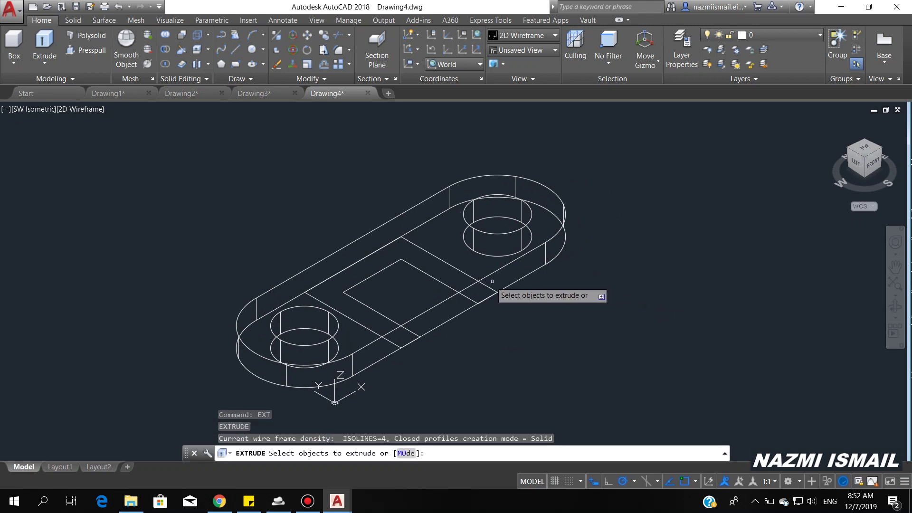
{"action": "left_click", "coordinate": [459, 273]}
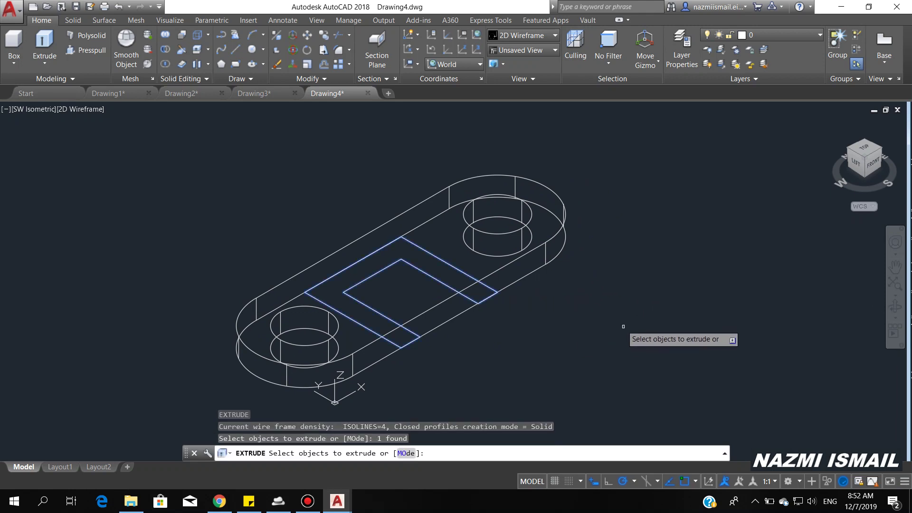
{"action": "key", "text": "Return"}
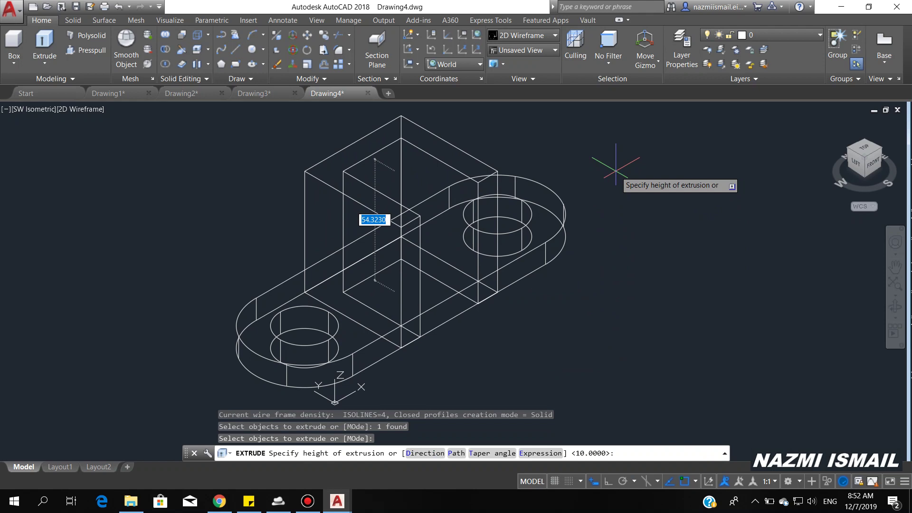
{"action": "key", "text": "Return"}
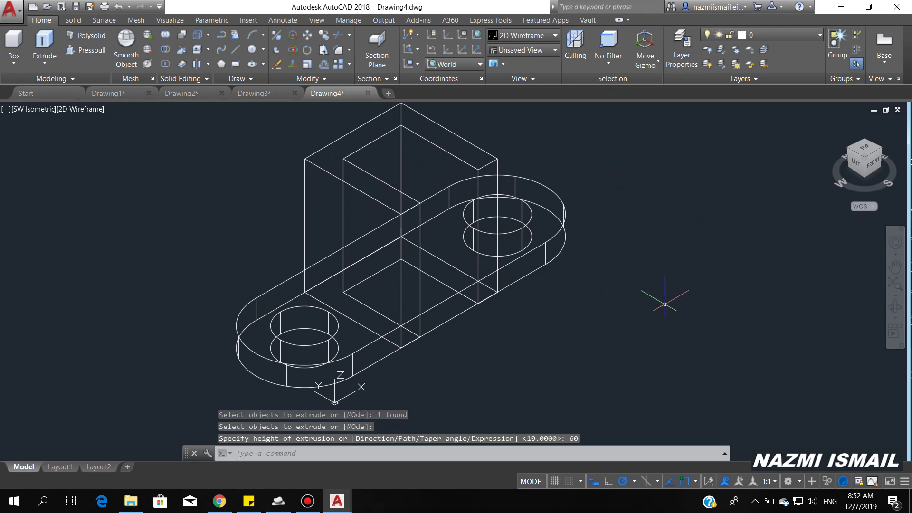
{"action": "middle_click_drag", "start_coordinate": [618, 352], "coordinate": [646, 336], "text": "shift"}
{"action": "type", "text": "CHAMFER"}
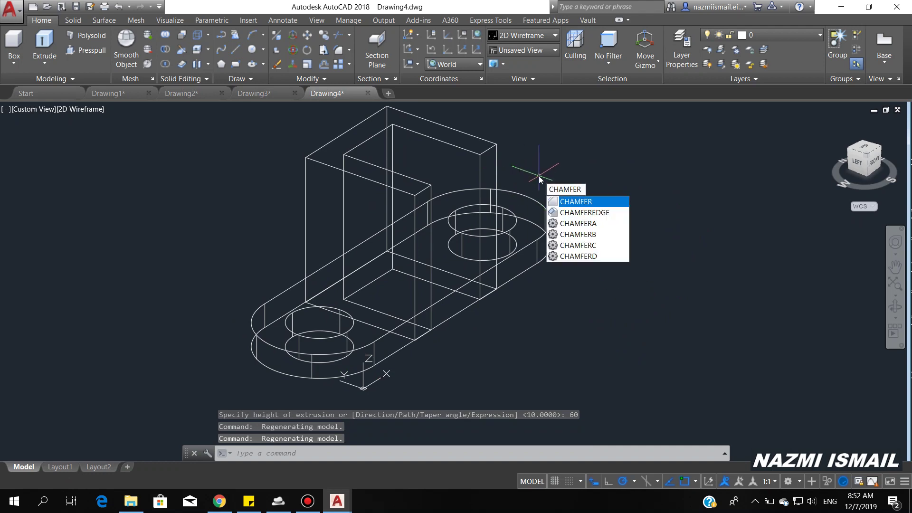
Step: Chamfer the upright block's two top edges with CHAMFEREDGE, both distances 25
{"action": "key", "text": "Down"}
{"action": "key", "text": "Return"}
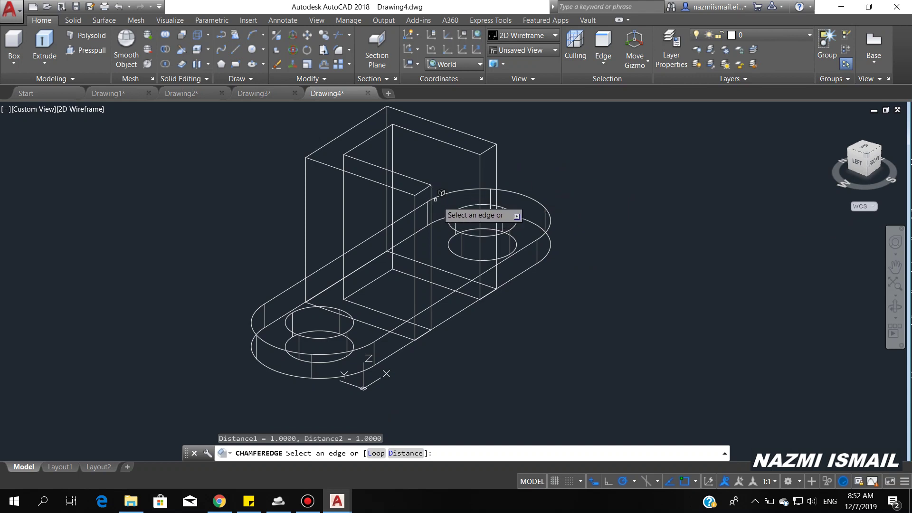
{"action": "left_click", "coordinate": [406, 453]}
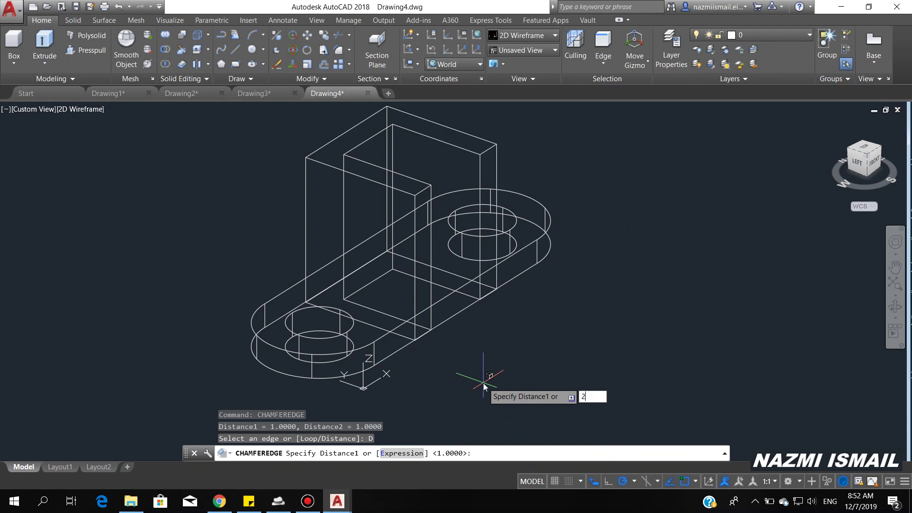
{"action": "type", "text": "25"}
{"action": "key", "text": "Return"}
{"action": "type", "text": "5"}
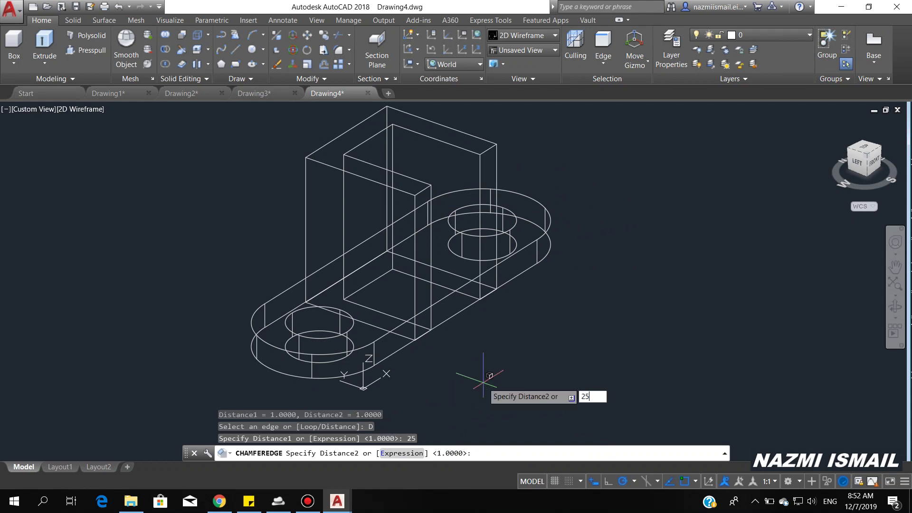
{"action": "key", "text": "Return"}
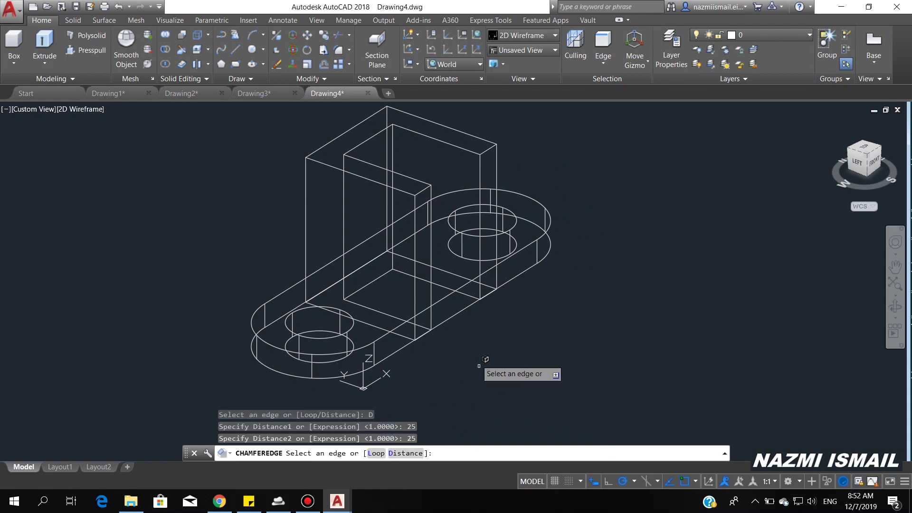
{"action": "left_click", "coordinate": [425, 189]}
{"action": "left_click", "coordinate": [485, 150]}
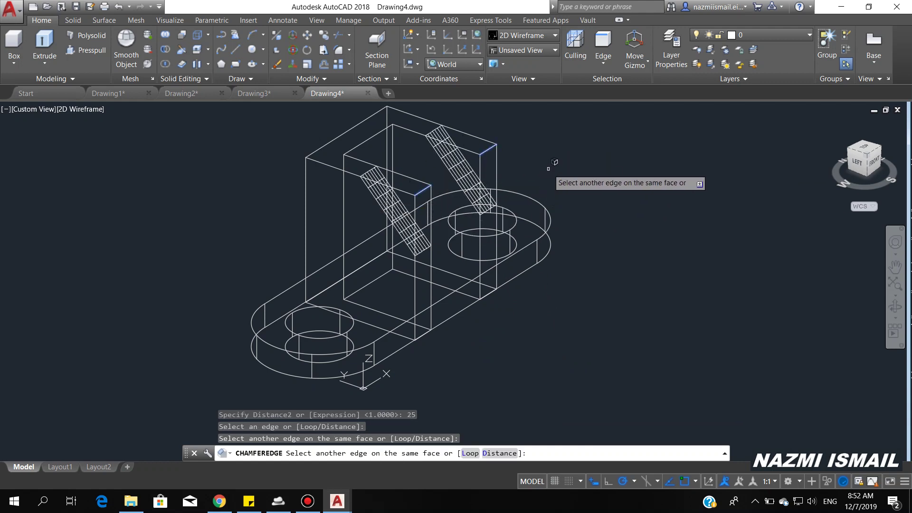
{"action": "key", "text": "Return"}
{"action": "key", "text": "Return"}
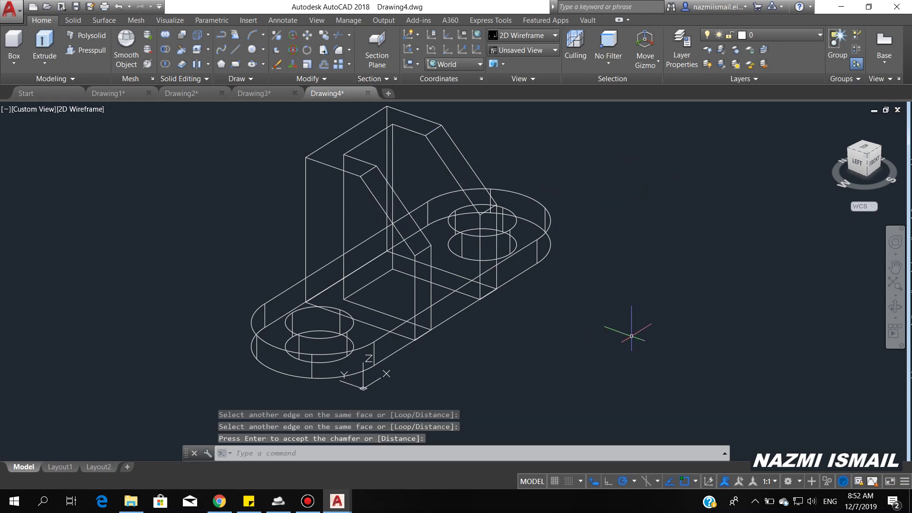
{"action": "mouse_move", "coordinate": [635, 326]}
{"action": "middle_mouse_down", "text": "shift"}
{"action": "mouse_move", "coordinate": [510, 342]}
{"action": "mouse_move", "coordinate": [109, 133]}
{"action": "middle_mouse_up", "text": "shift"}
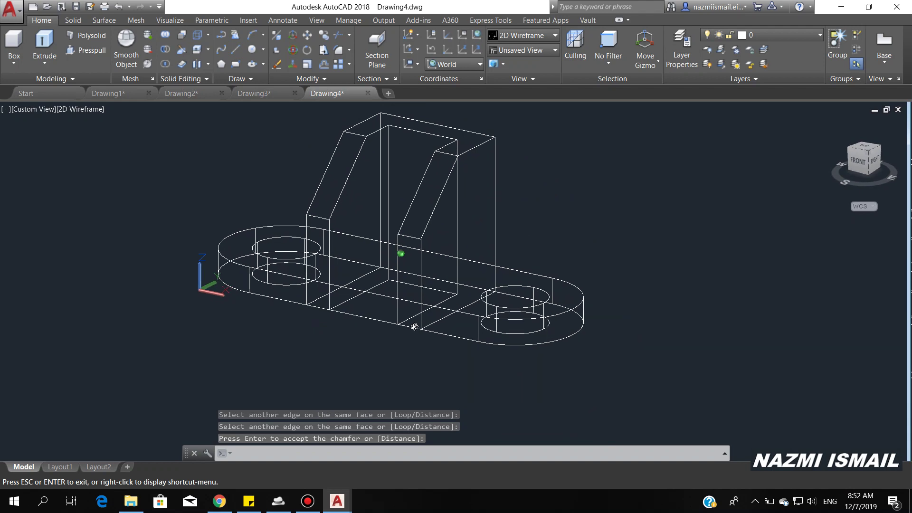
Step: Switch the viewport visual style to Shaded with edges and reframe the bracket
{"action": "left_click", "coordinate": [81, 109]}
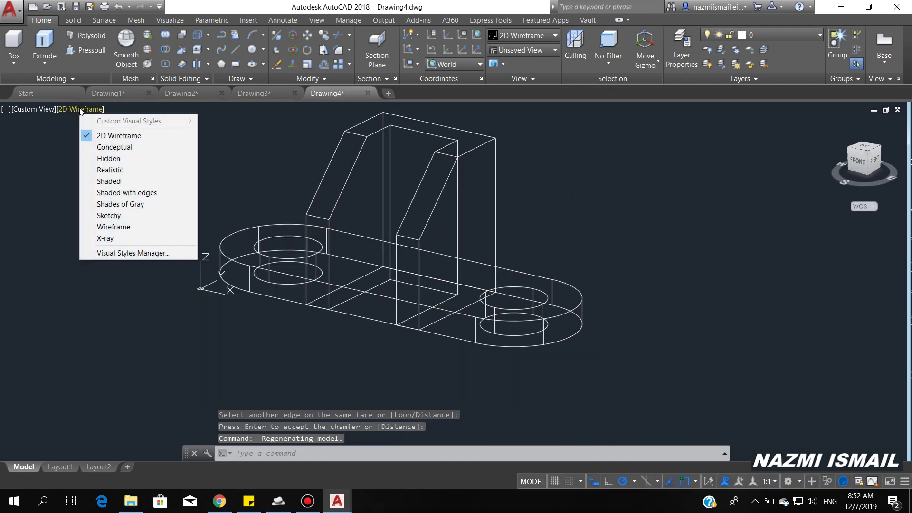
{"action": "left_click", "coordinate": [126, 192]}
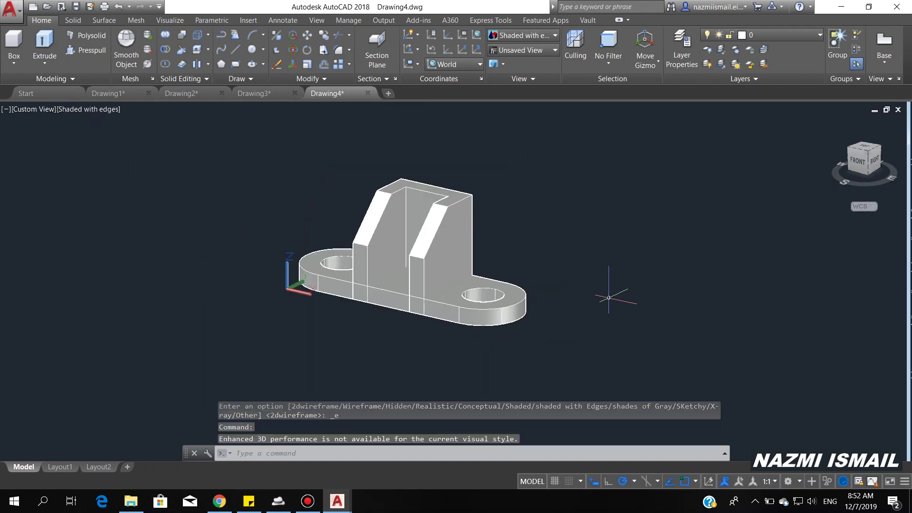
{"action": "mouse_move", "coordinate": [611, 302]}
{"action": "middle_mouse_down", "text": "shift"}
{"action": "mouse_move", "coordinate": [571, 336]}
{"action": "mouse_move", "coordinate": [577, 329]}
{"action": "middle_mouse_up", "text": "shift"}
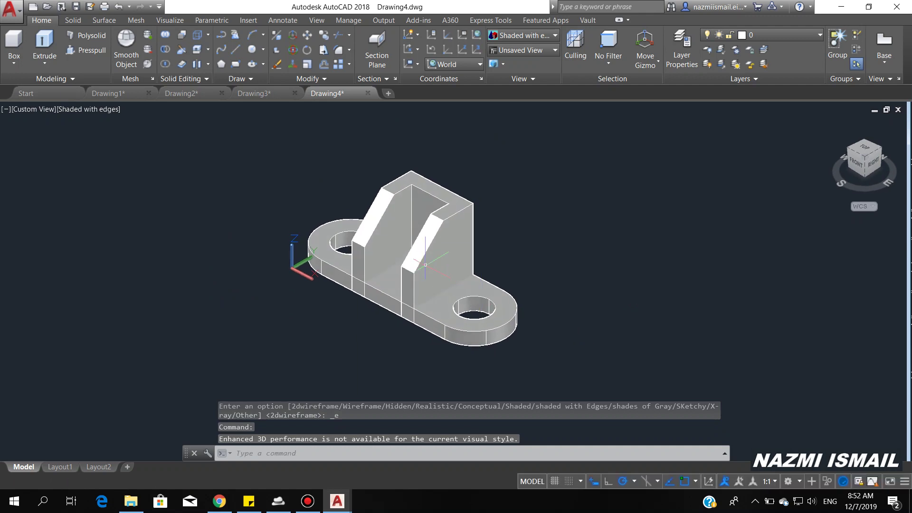
{"action": "scroll", "coordinate": [393, 255], "scroll_direction": "up", "scroll_amount": 2}
{"action": "middle_click_drag", "start_coordinate": [518, 276], "coordinate": [569, 282]}
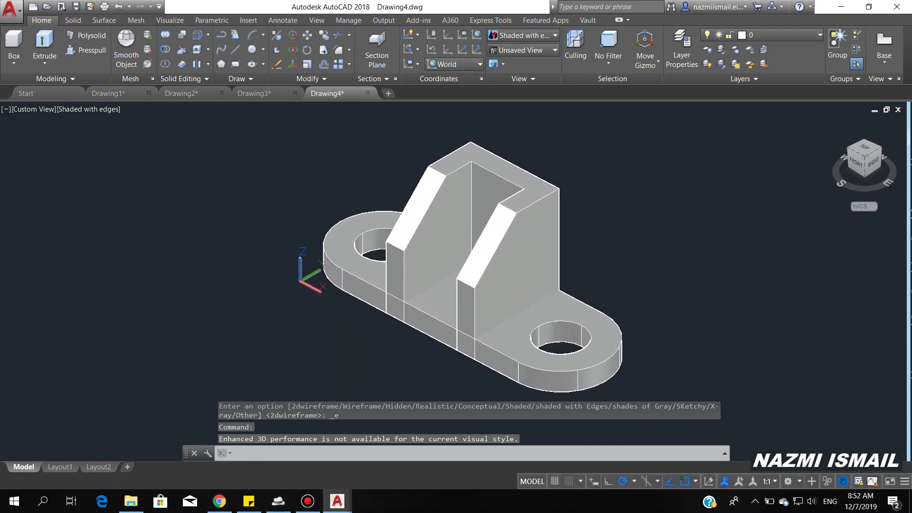
Step: Delete the default viewport on Layout1 to leave a blank sheet
{"action": "left_click", "coordinate": [63, 471]}
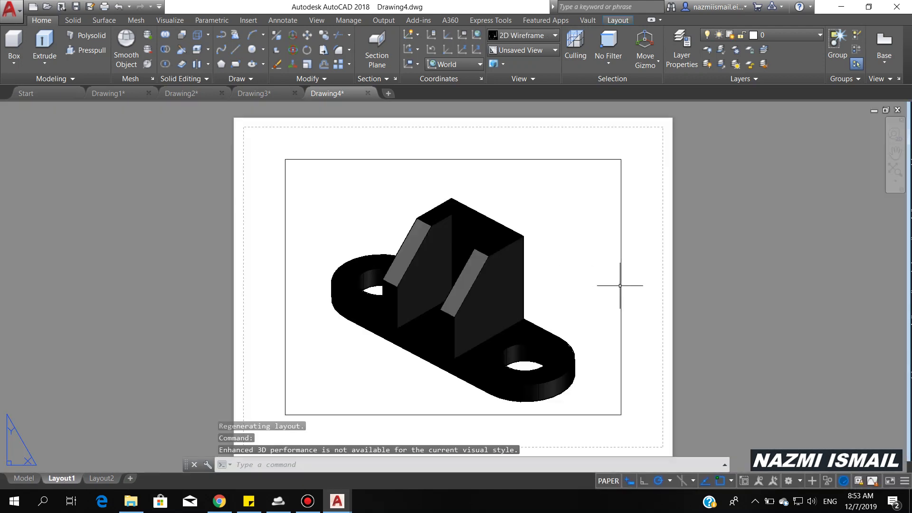
{"action": "left_click", "coordinate": [595, 160]}
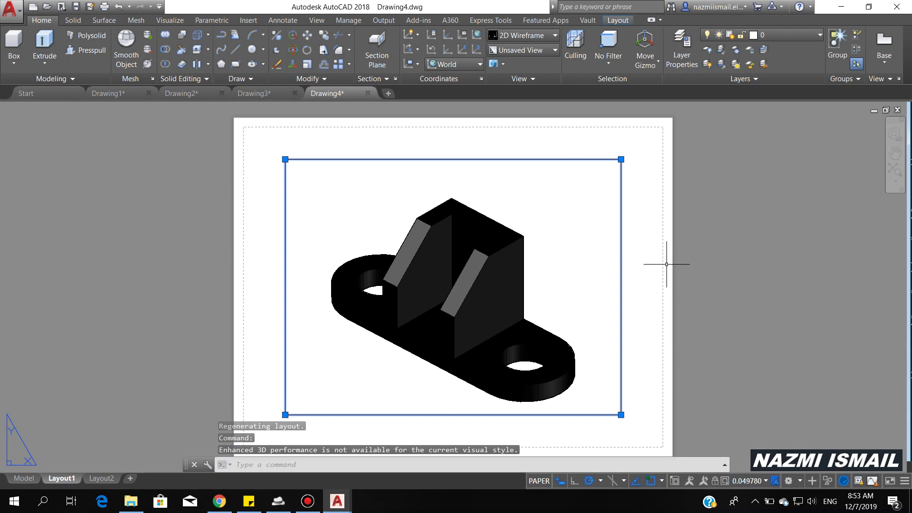
{"action": "key", "text": "Delete"}
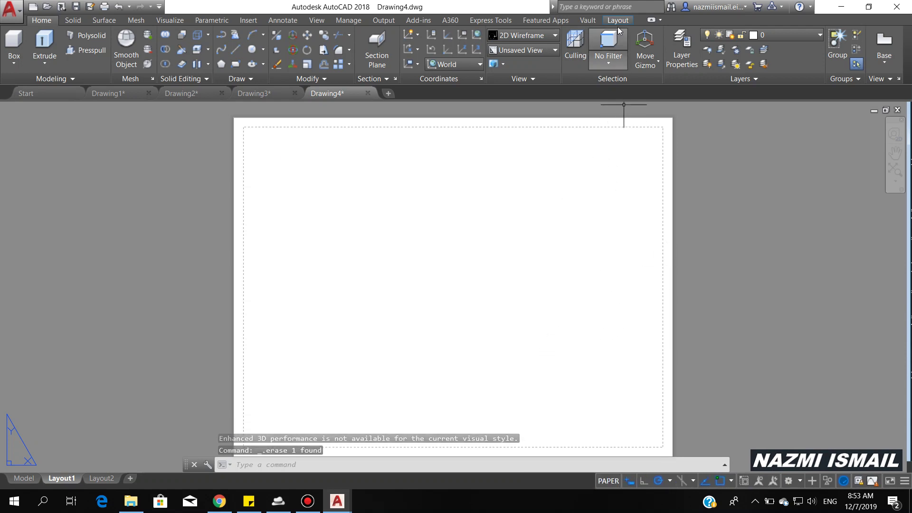
{"action": "left_click", "coordinate": [618, 21]}
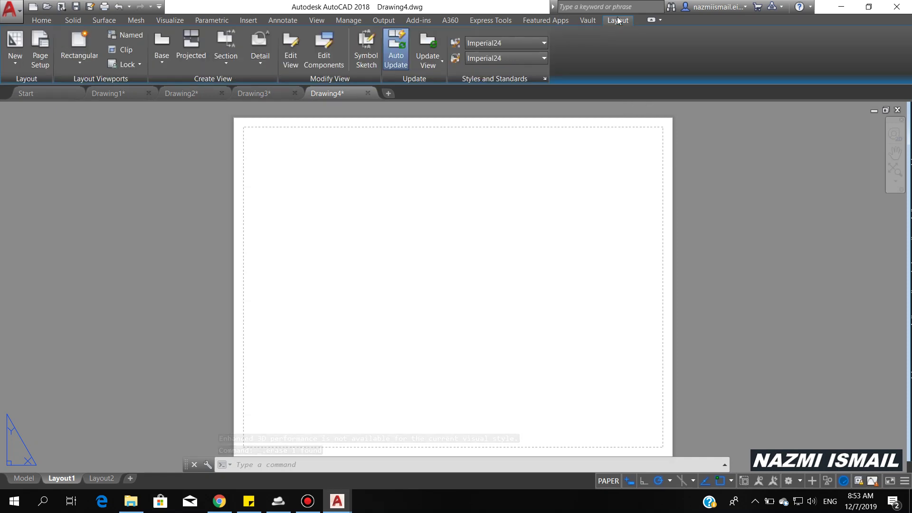
Step: Place a base view from model space near the sheet's upper right
{"action": "left_click", "coordinate": [162, 65]}
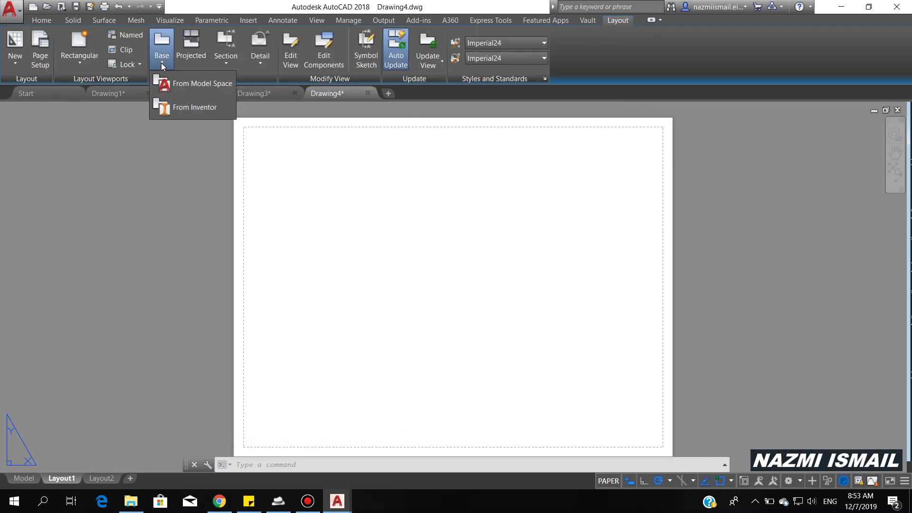
{"action": "left_click", "coordinate": [197, 83]}
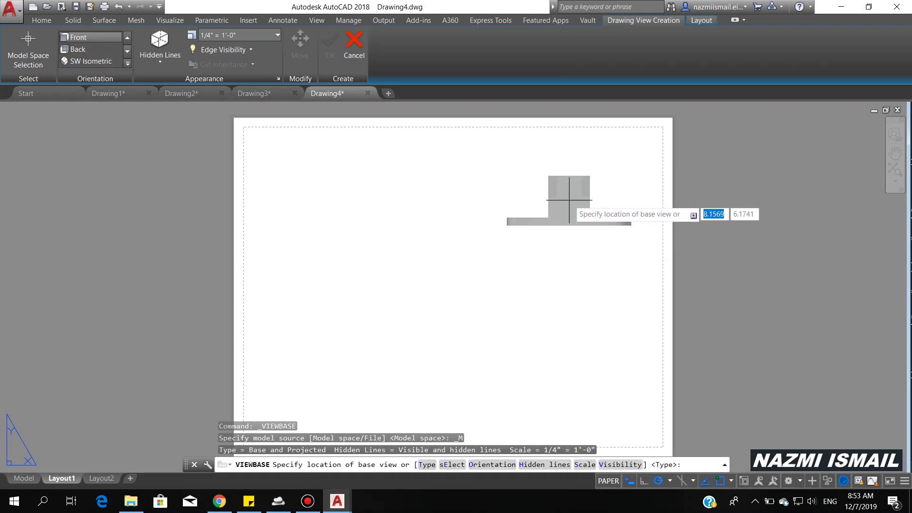
{"action": "left_click", "coordinate": [569, 200]}
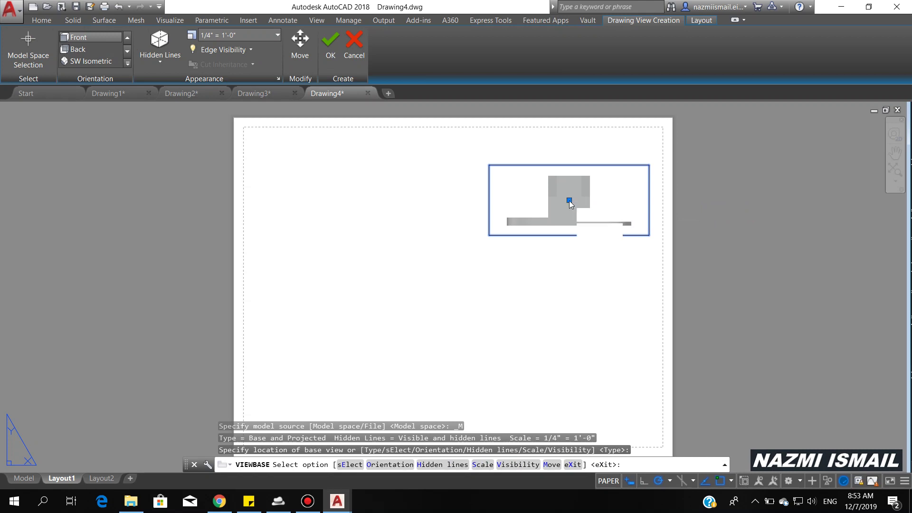
Step: Set the base view to Top orientation at scale 0.021 and accept it
{"action": "type", "text": "o"}
{"action": "key", "text": "Return"}
{"action": "key", "text": "Down"}
{"action": "key", "text": "Down"}
{"action": "key", "text": "Down"}
{"action": "key", "text": "Down"}
{"action": "key", "text": "Return"}
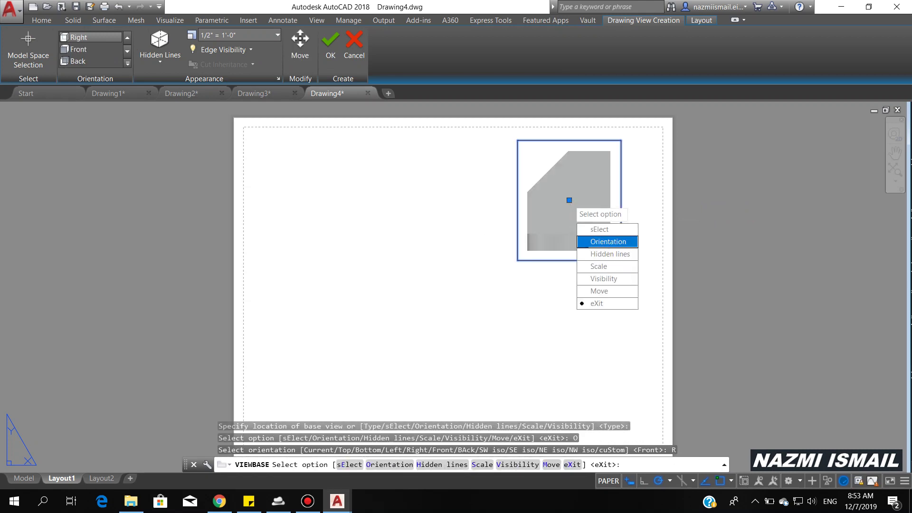
{"action": "left_click", "coordinate": [584, 242]}
{"action": "key", "text": "Down"}
{"action": "key", "text": "Down"}
{"action": "key", "text": "Return"}
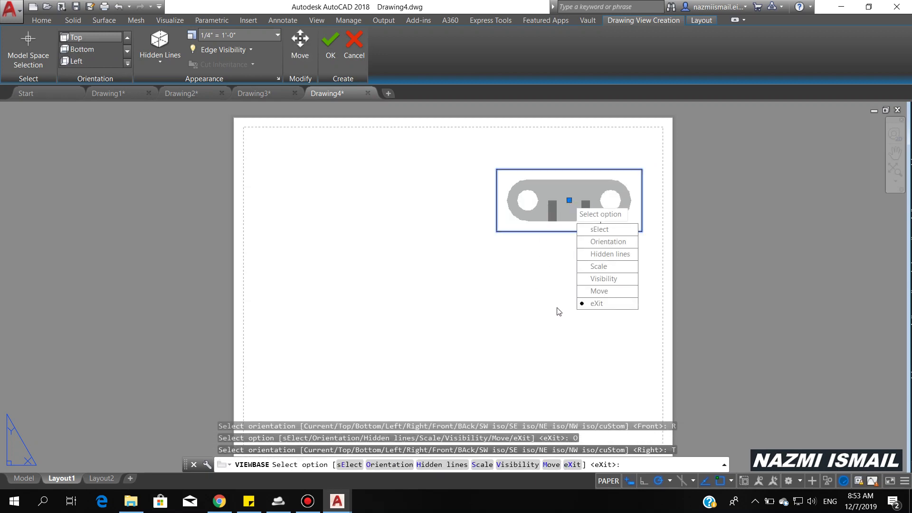
{"action": "left_click", "coordinate": [613, 267]}
{"action": "type", "text": "0.02"}
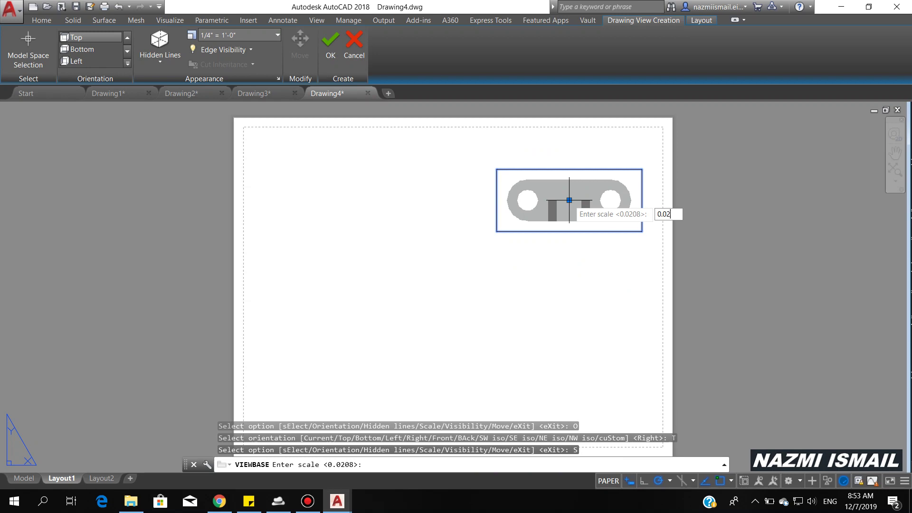
{"action": "type", "text": "1"}
{"action": "key", "text": "Return"}
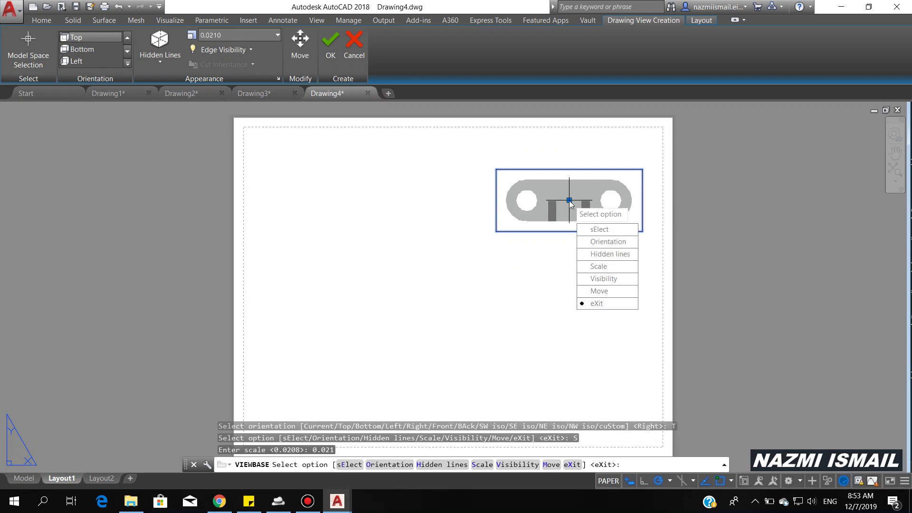
{"action": "key", "text": "Return"}
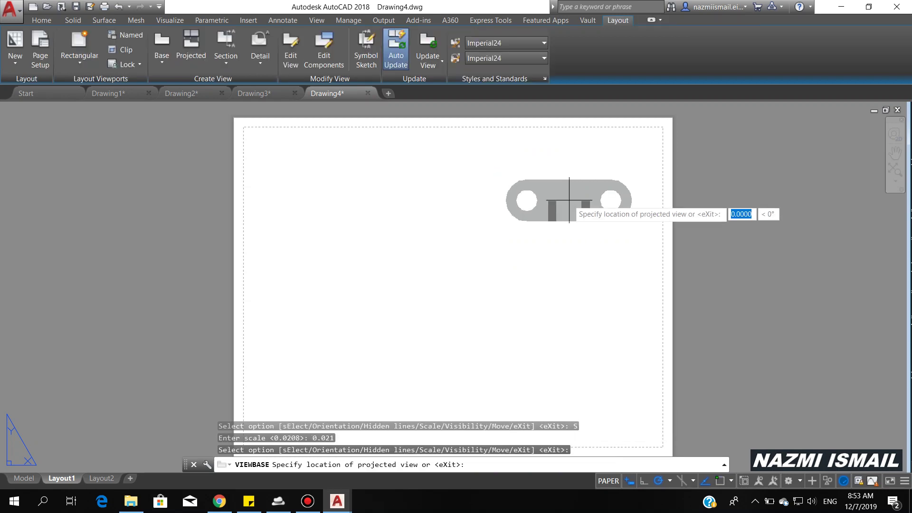
Step: Project a side view left and a front view below the top view, then return to Model
{"action": "left_click", "coordinate": [349, 200]}
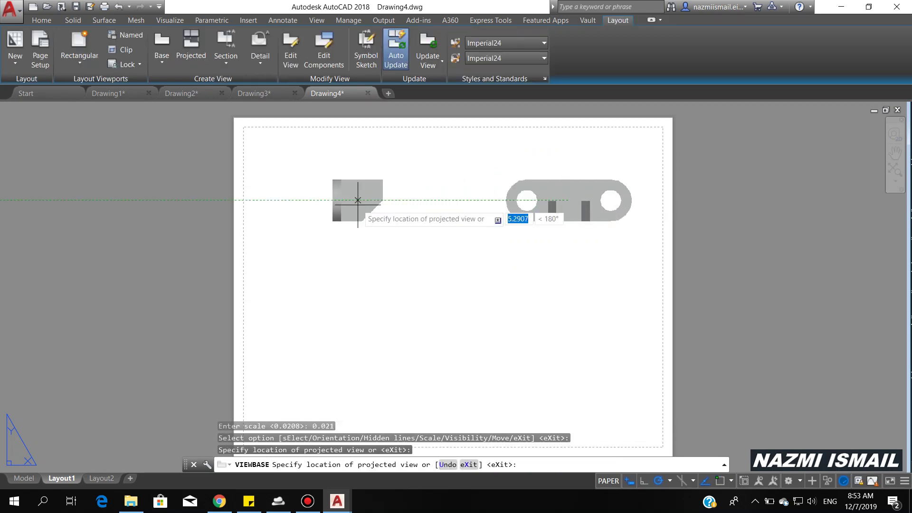
{"action": "left_click", "coordinate": [513, 335]}
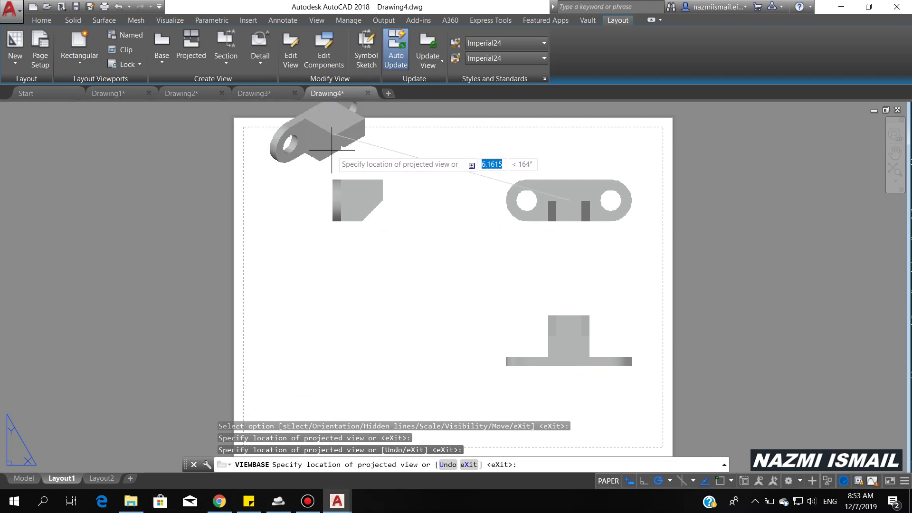
{"action": "left_click", "coordinate": [469, 314]}
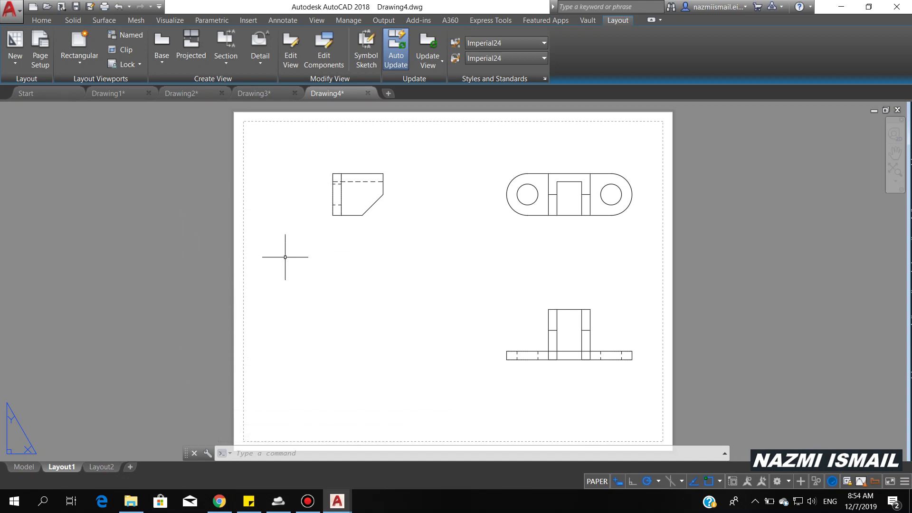
{"action": "left_click", "coordinate": [27, 467]}
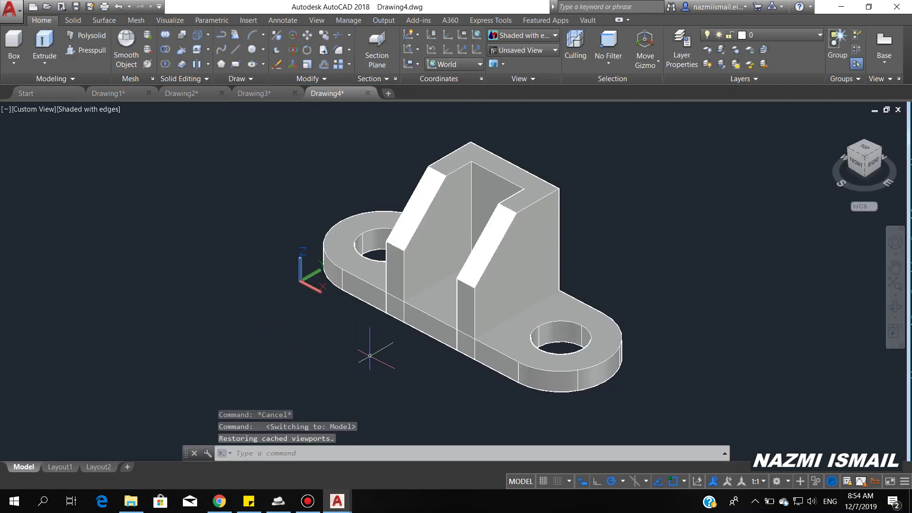
{"action": "middle_click_drag", "start_coordinate": [641, 340], "coordinate": [654, 320], "text": "shift"}
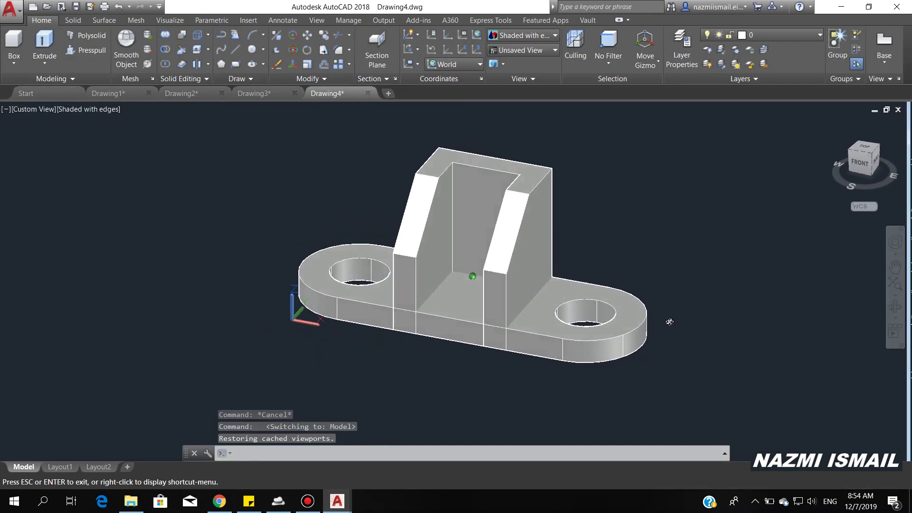